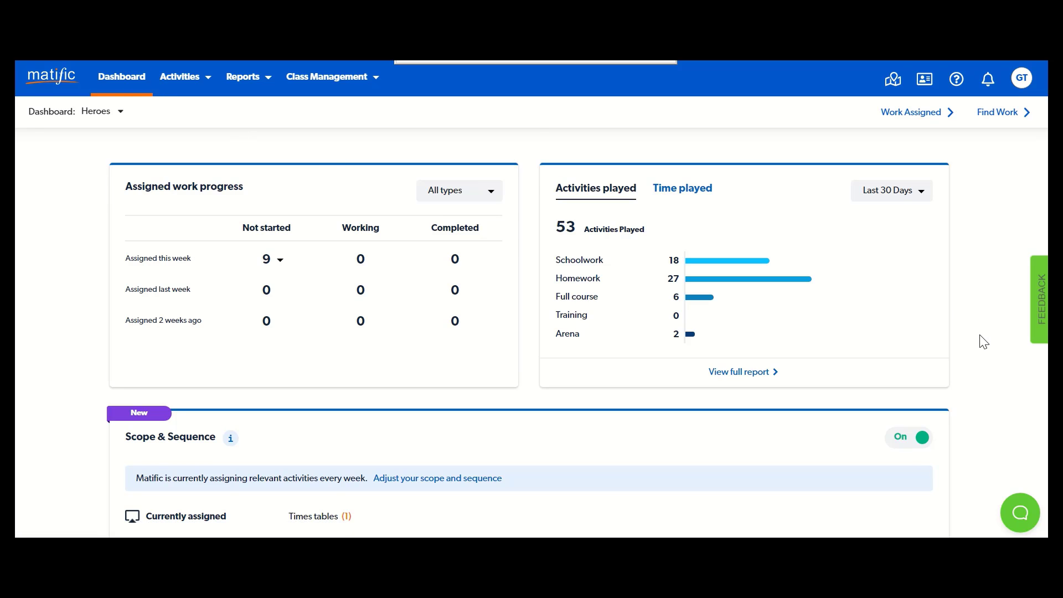
Review the Heroes class dashboard, from assigned work progress through students needing help to class score performance and the leaderboard.
scroll(983, 342, down, 10)
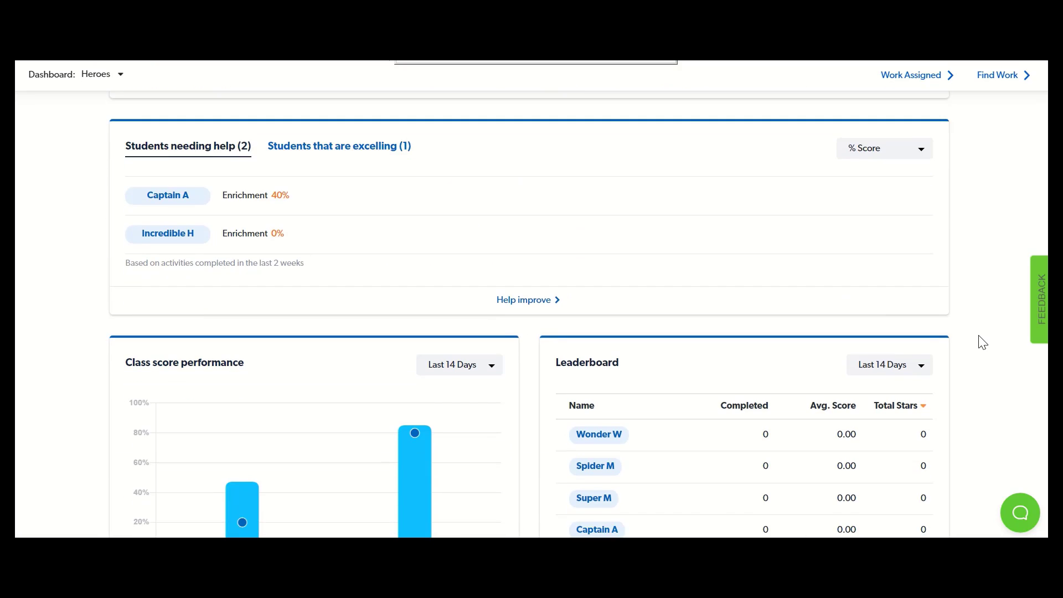
scroll(983, 341, down, 4)
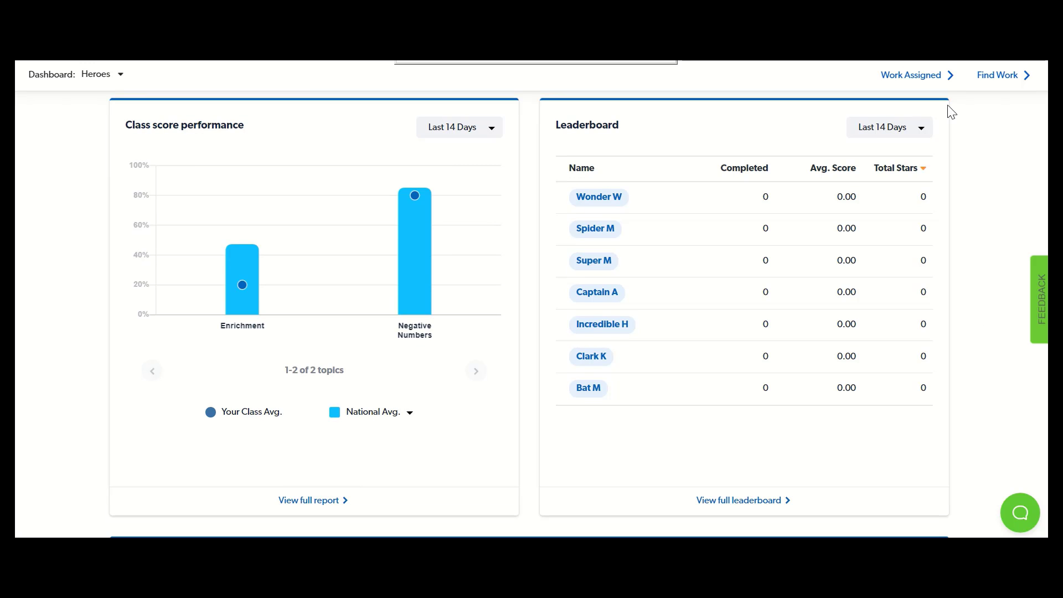
scroll(944, 454, up, 12)
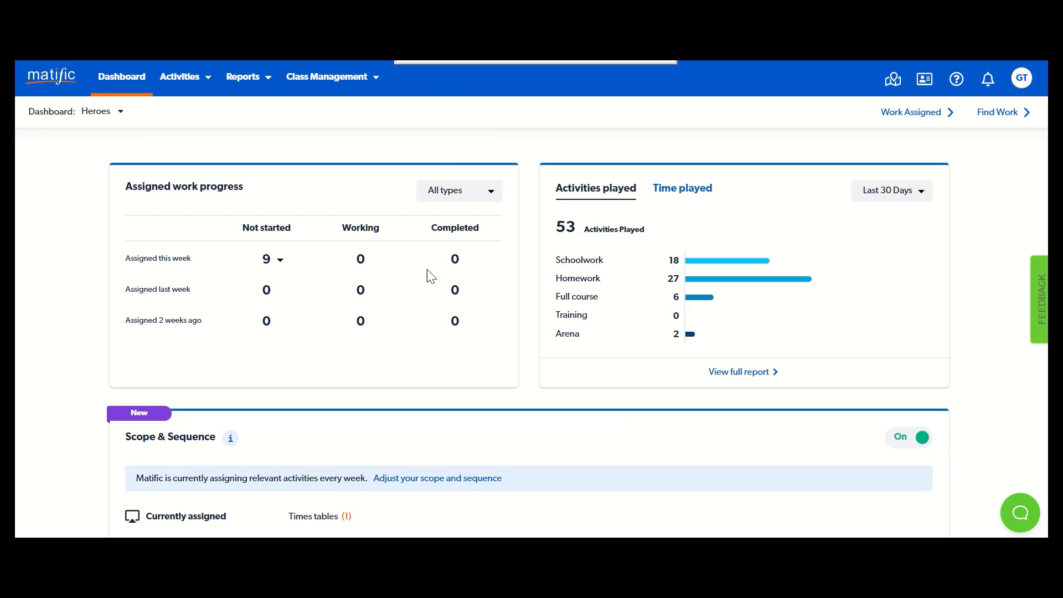
Open the student management list for the Heroes class, select all students, and clear the selection again.
click(334, 81)
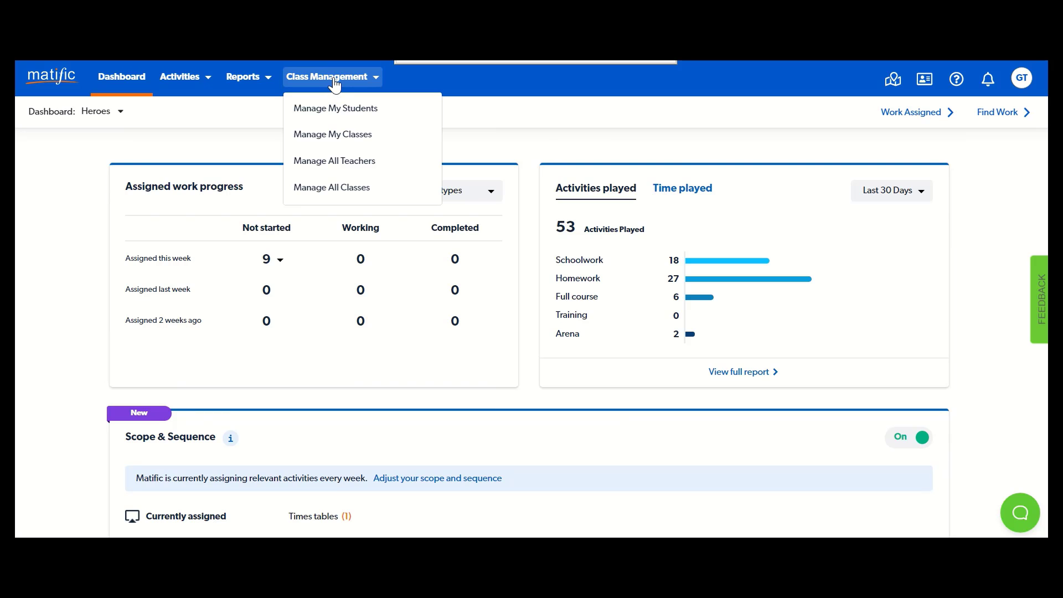
click(331, 108)
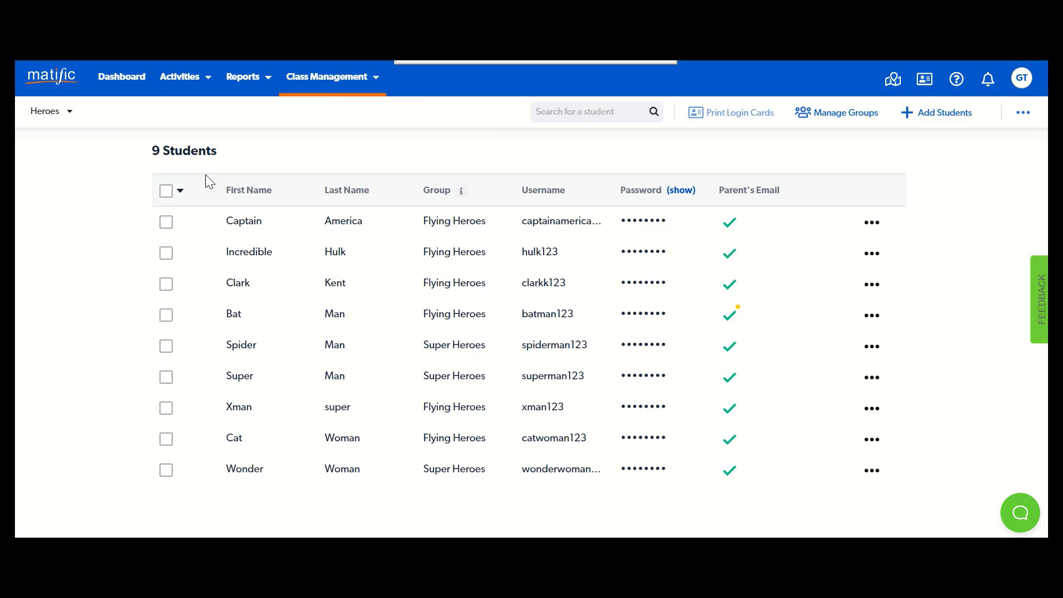
click(165, 191)
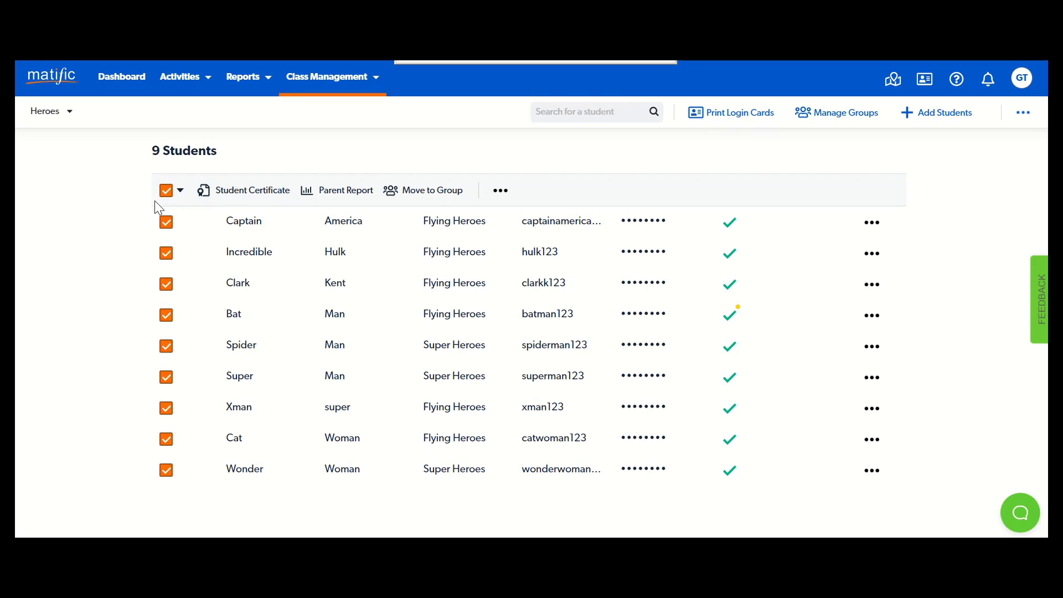
click(165, 191)
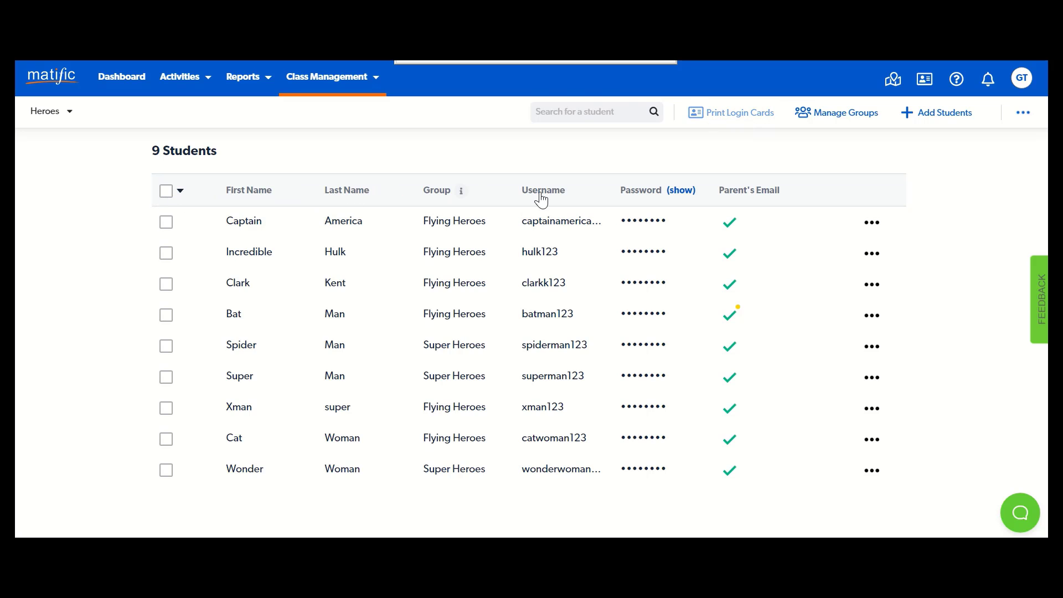
View the class's existing groups and the form for creating a new group, then leave without creating one.
click(842, 119)
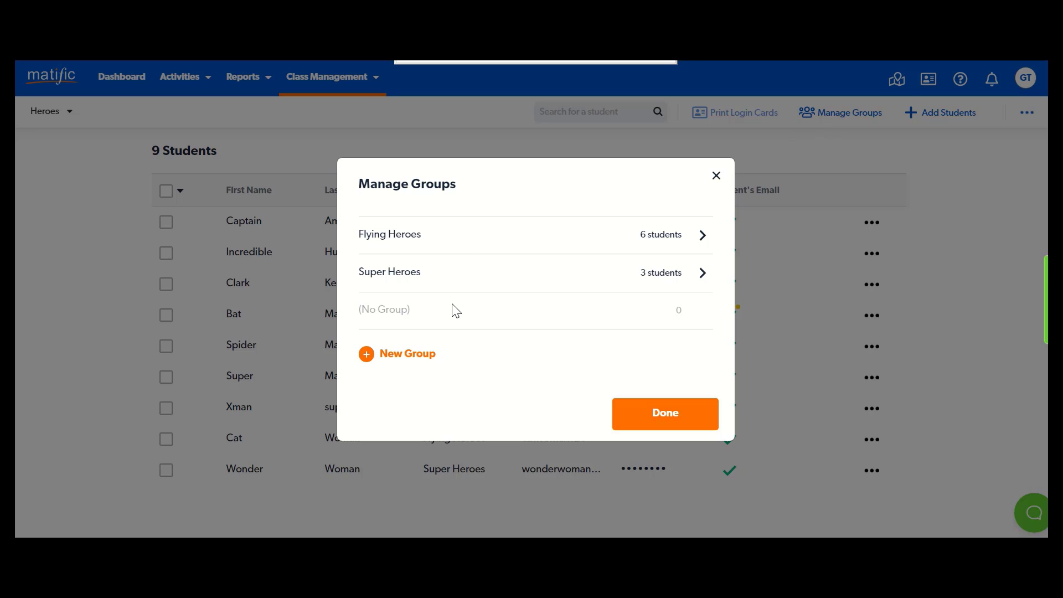
click(416, 359)
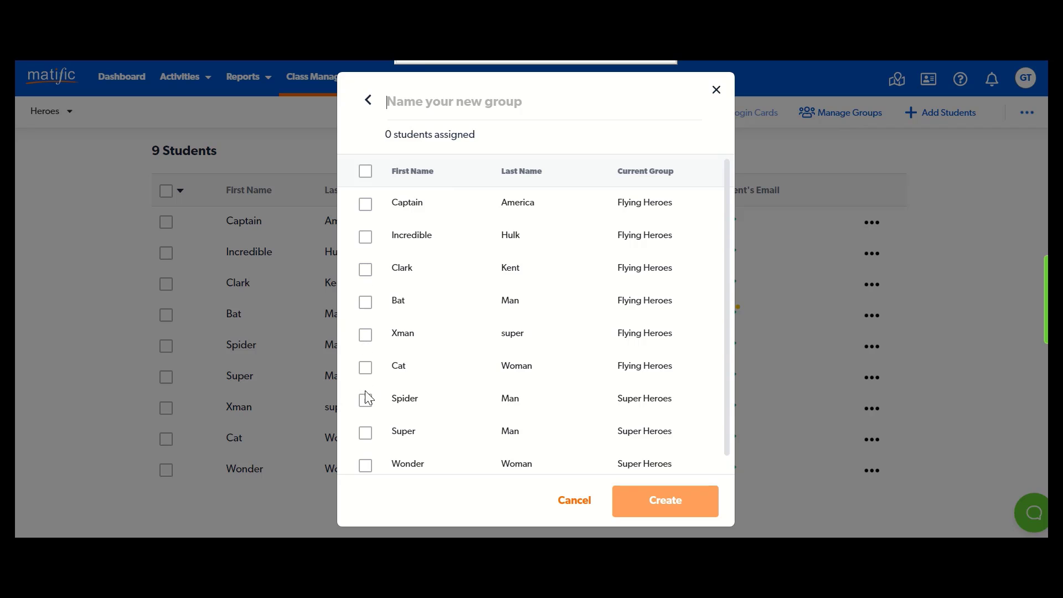
click(567, 516)
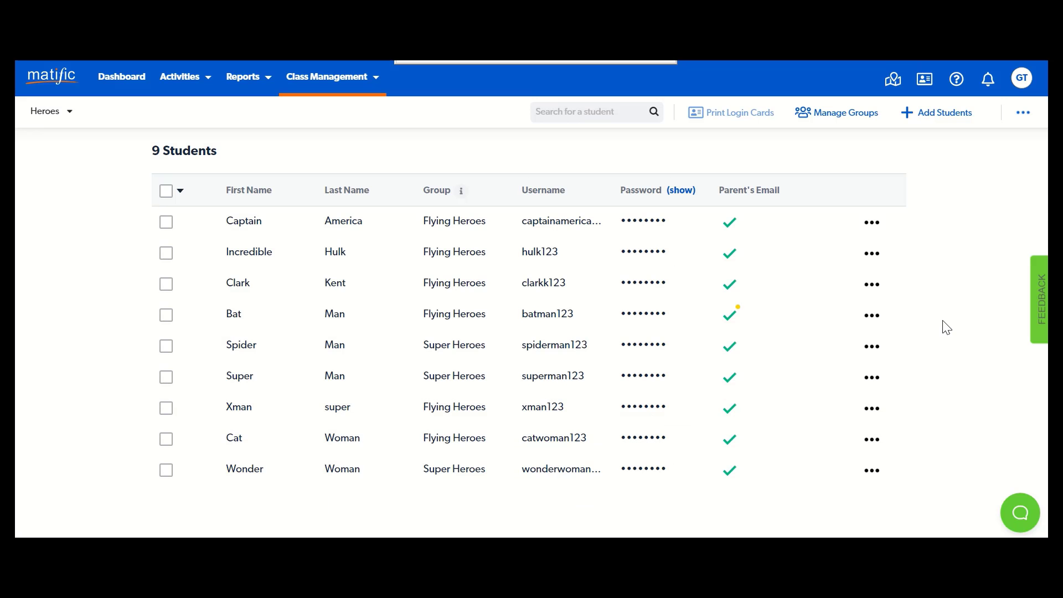
View the form for adding students to Heroes by entering their names, then return to the add-student options.
click(947, 121)
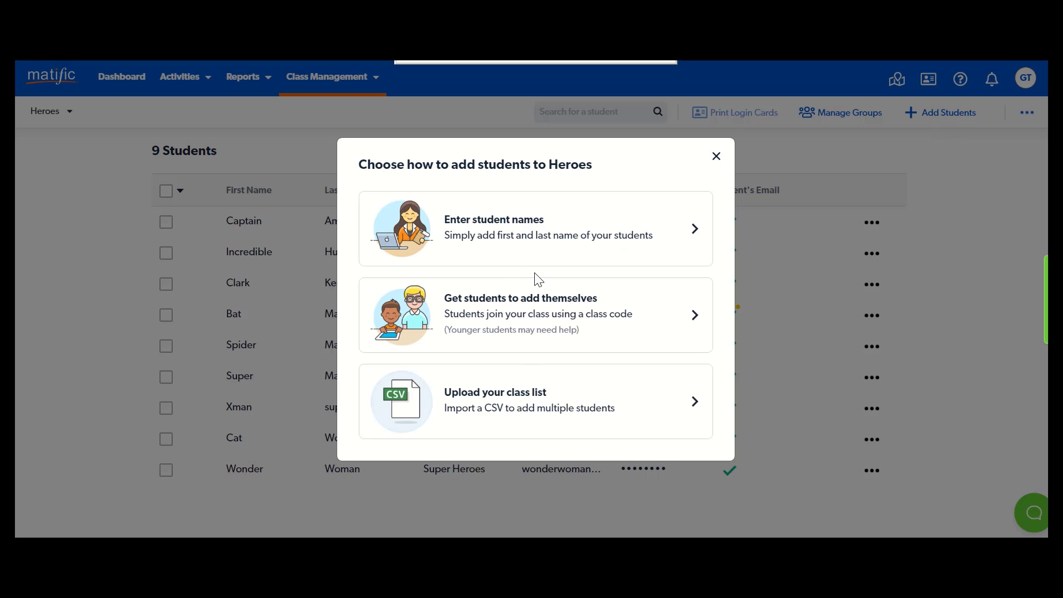
click(534, 246)
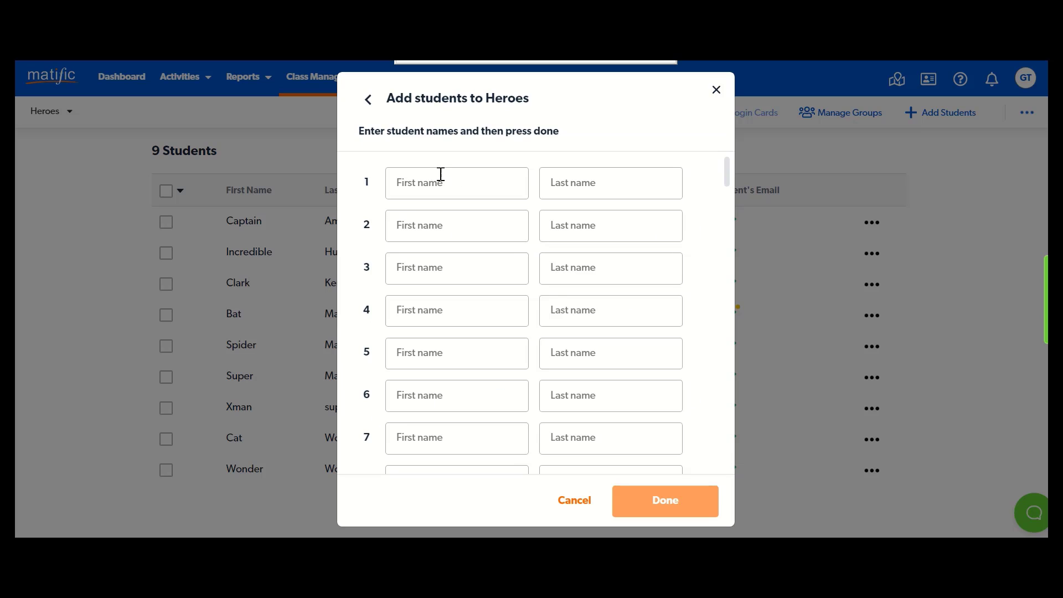
click(566, 500)
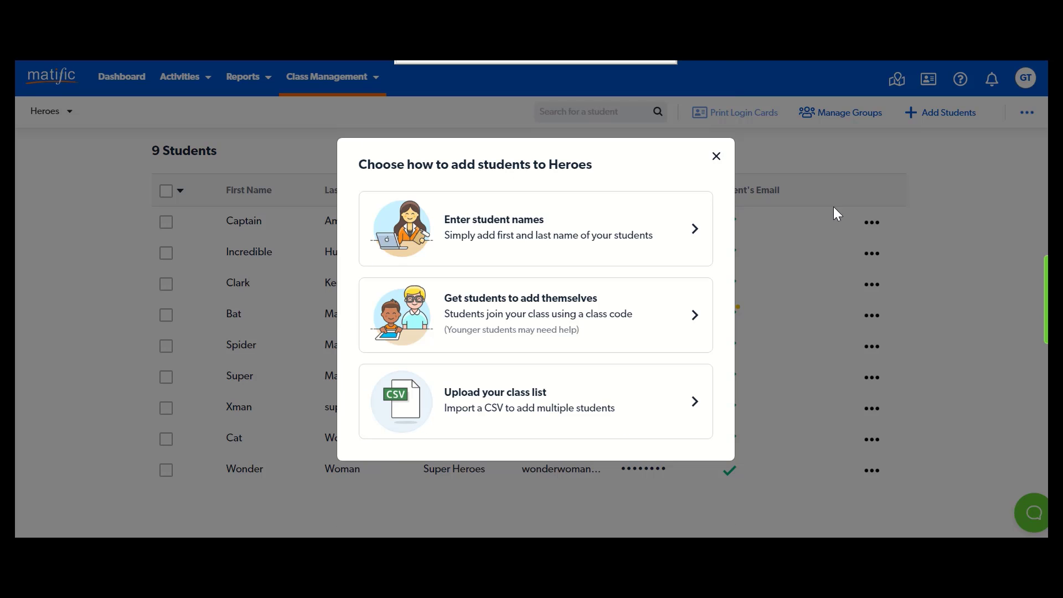
Examine the instructions for students adding themselves to Heroes with a class code, then leave the add-student options.
click(499, 313)
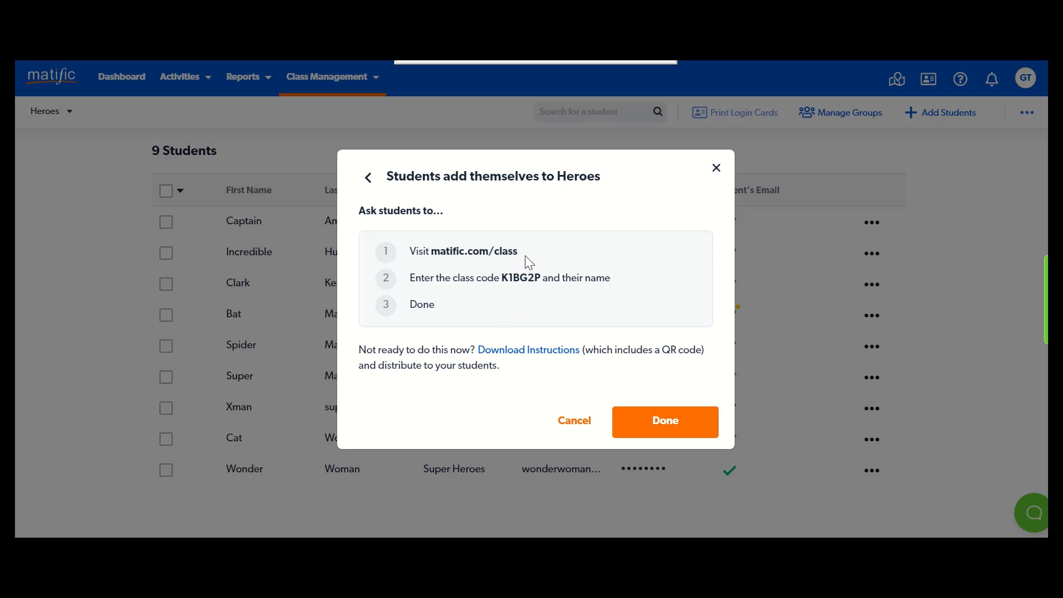
drag(525, 255, 426, 273)
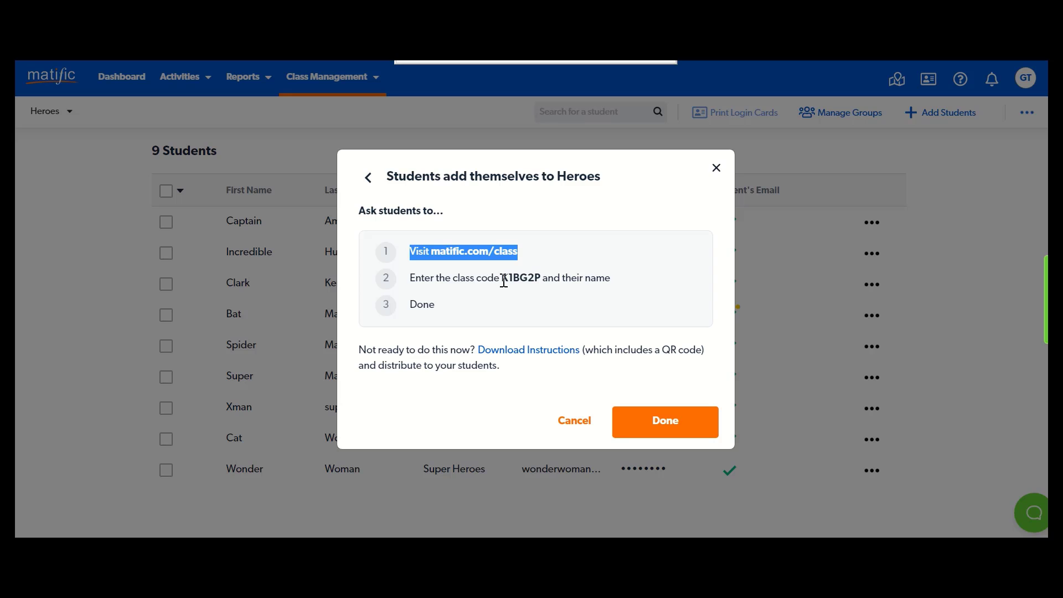
click(715, 169)
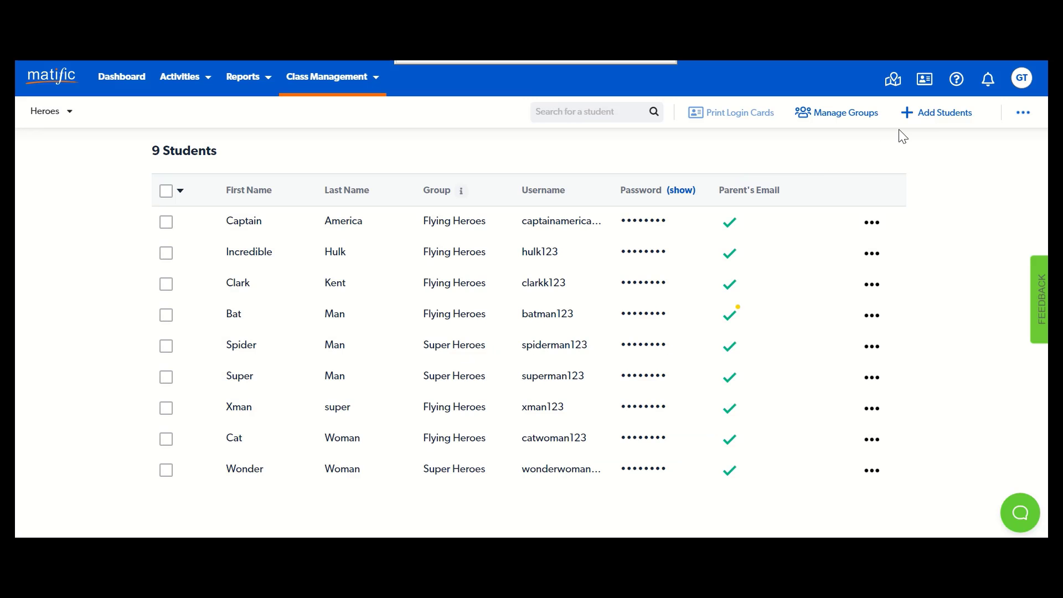
click(919, 116)
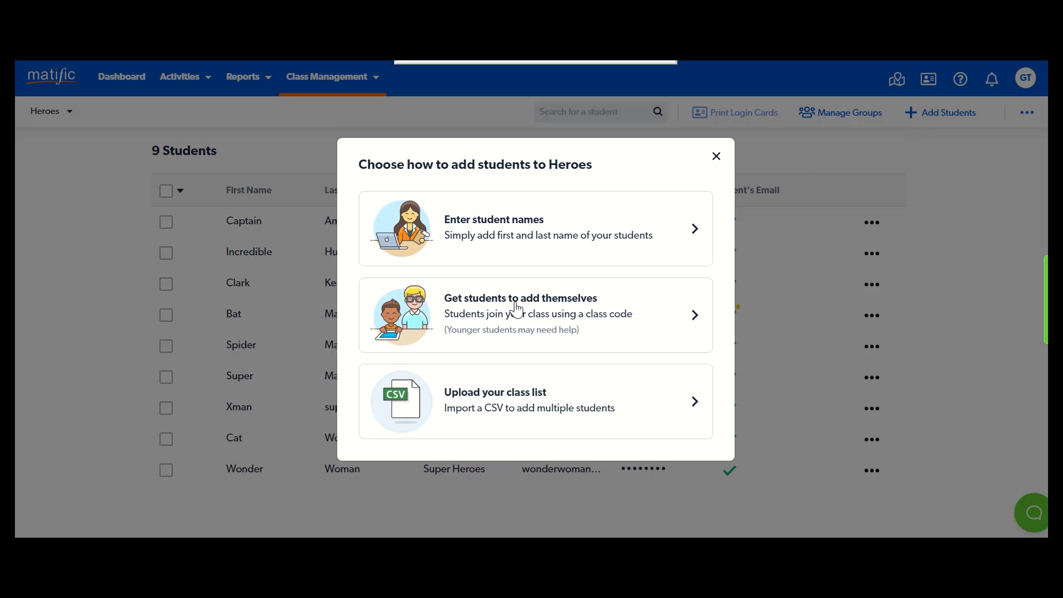
click(717, 157)
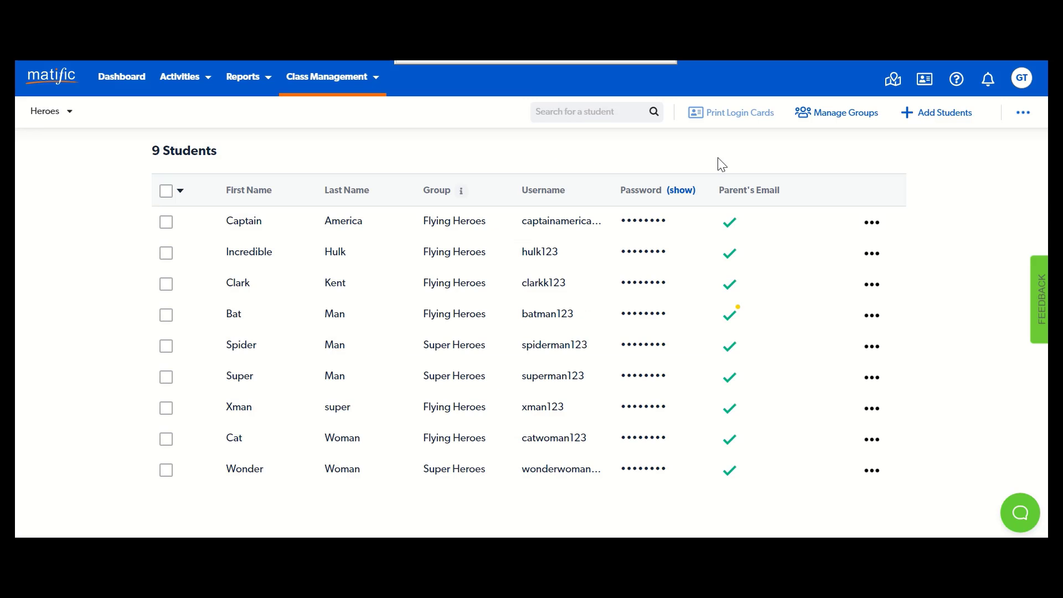
Select the first student in the list and examine the Move to Group and Parent Report options for that student.
click(166, 222)
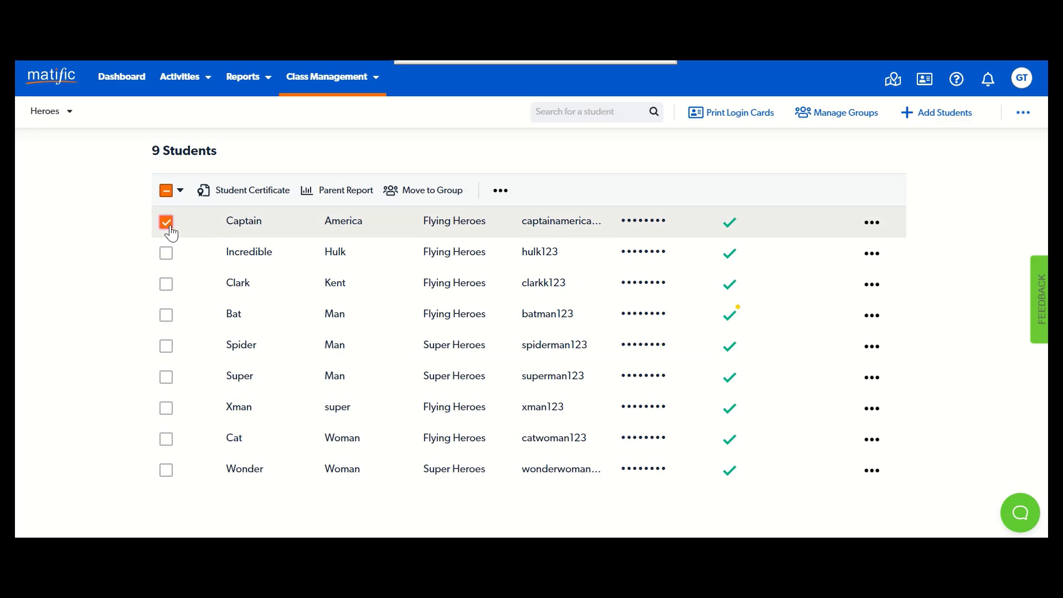
click(872, 227)
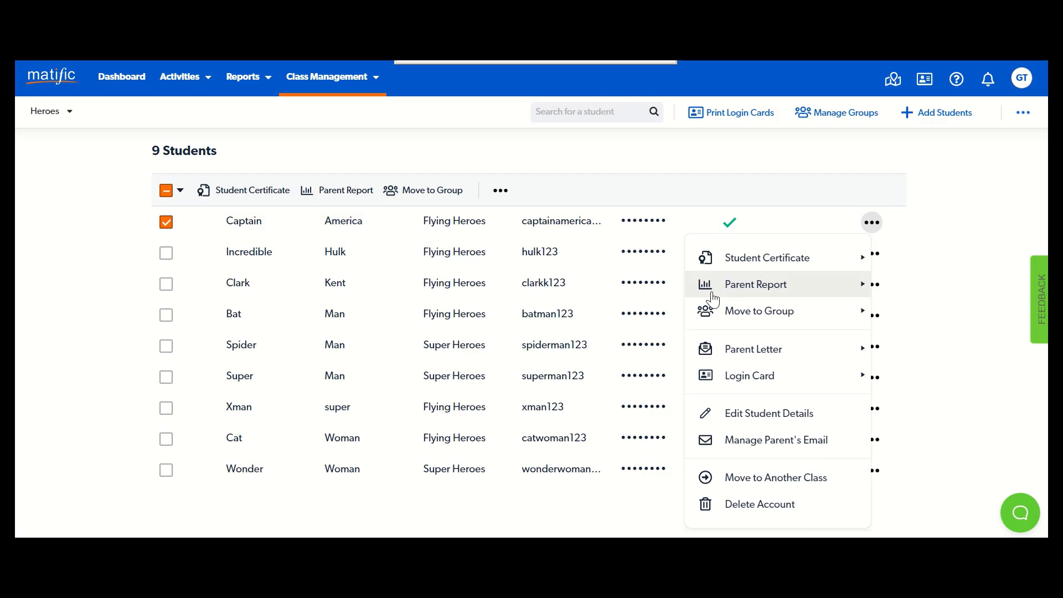
mouse_move(798, 321)
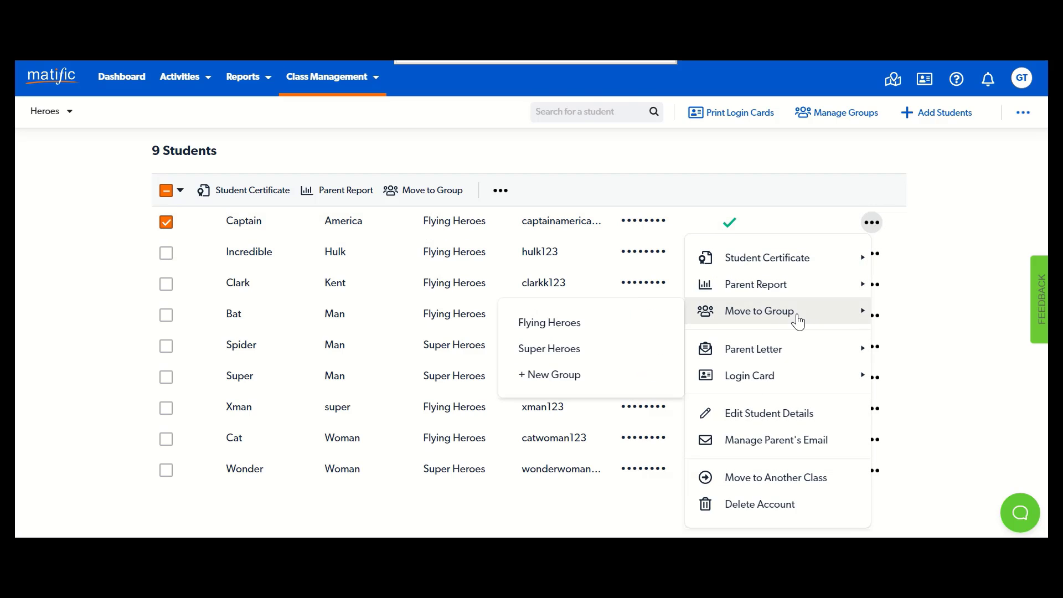
mouse_move(807, 296)
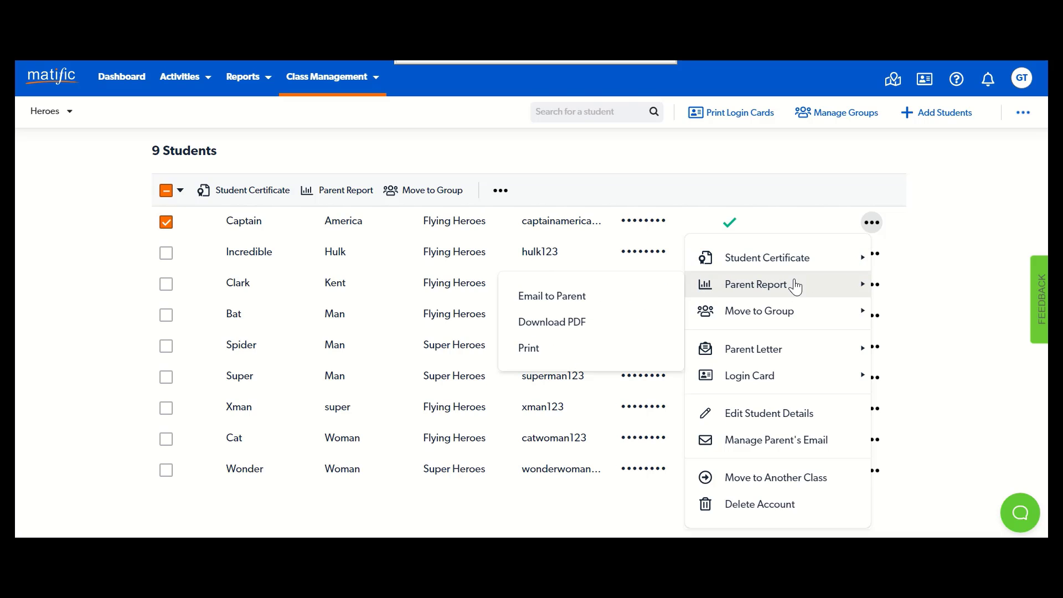
Try to set the first student's language to Maori (NZ) in the student details.
click(771, 415)
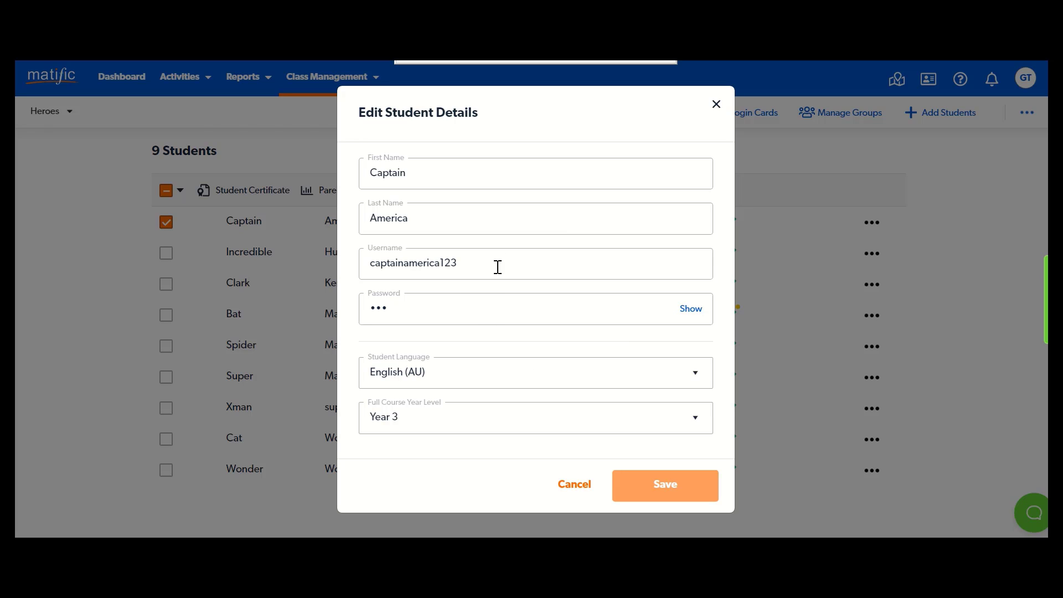
click(476, 381)
scroll(561, 445, down, 10)
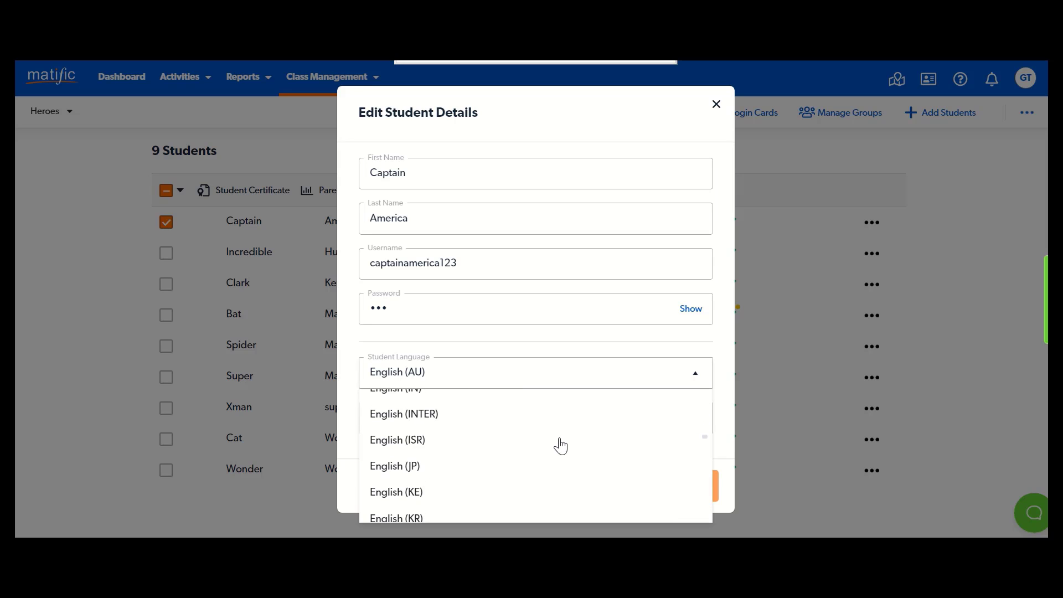
scroll(559, 446, down, 8)
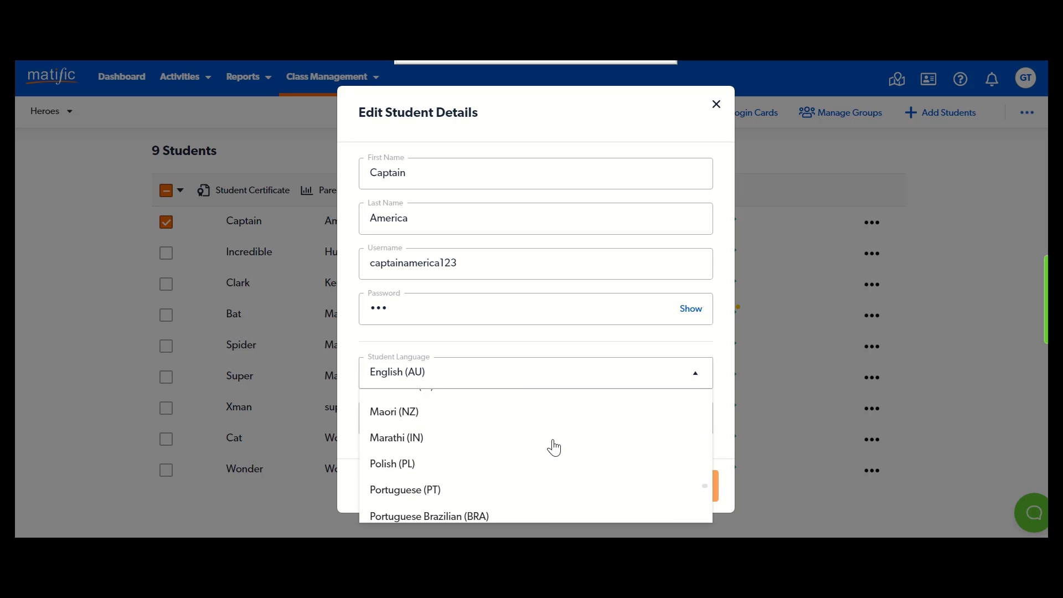
click(395, 416)
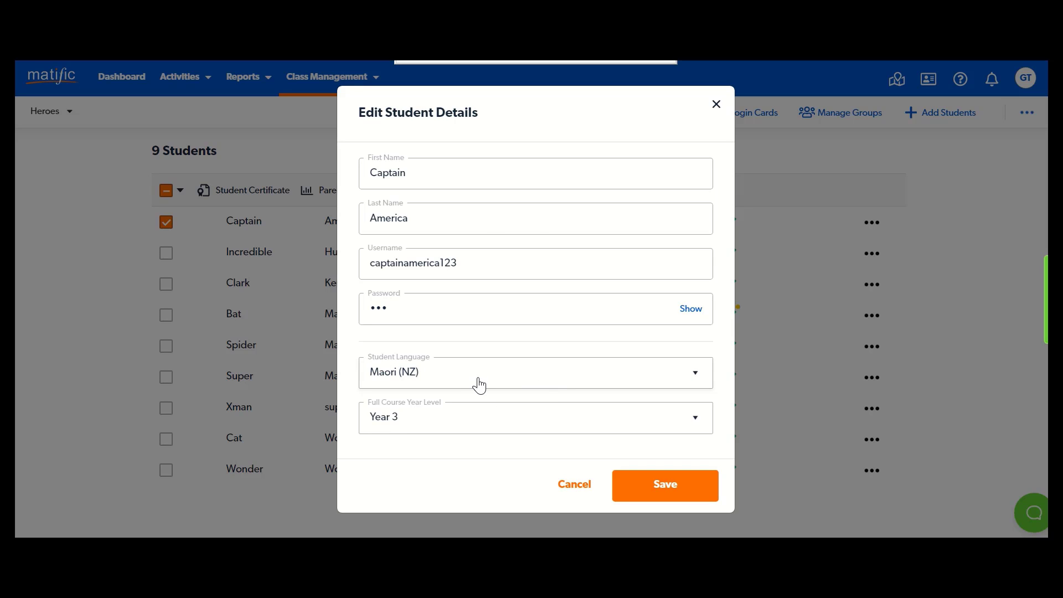
Check the available Full Course Year Level options for the student and close the details without saving.
click(453, 425)
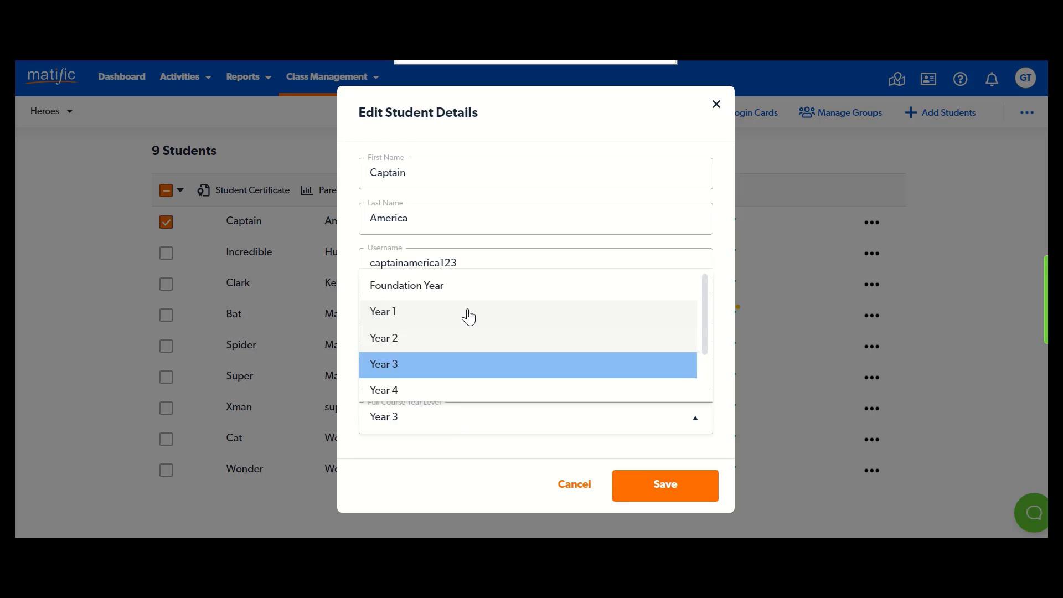
click(447, 427)
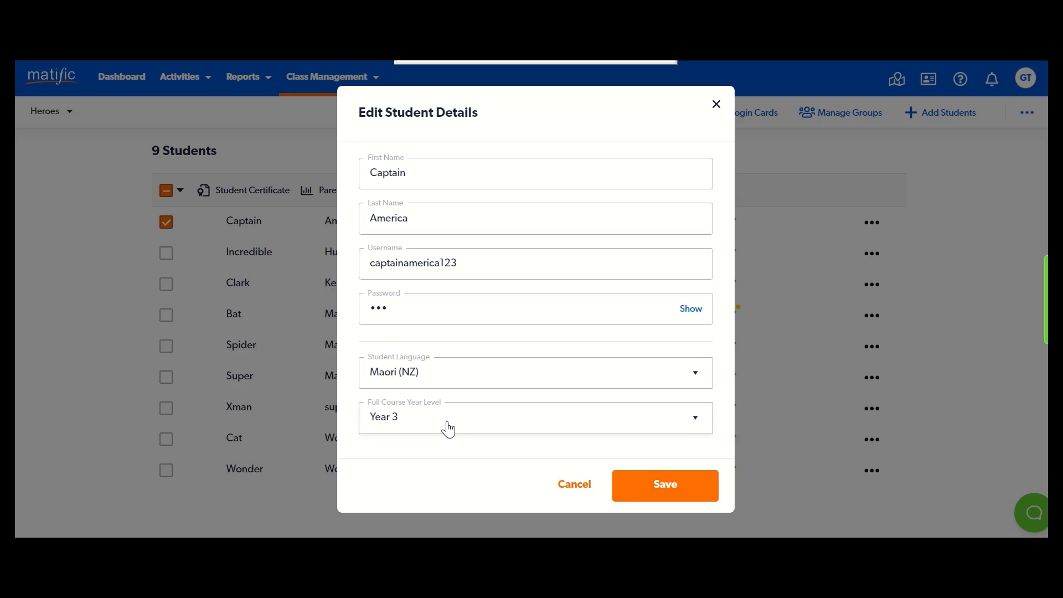
click(715, 107)
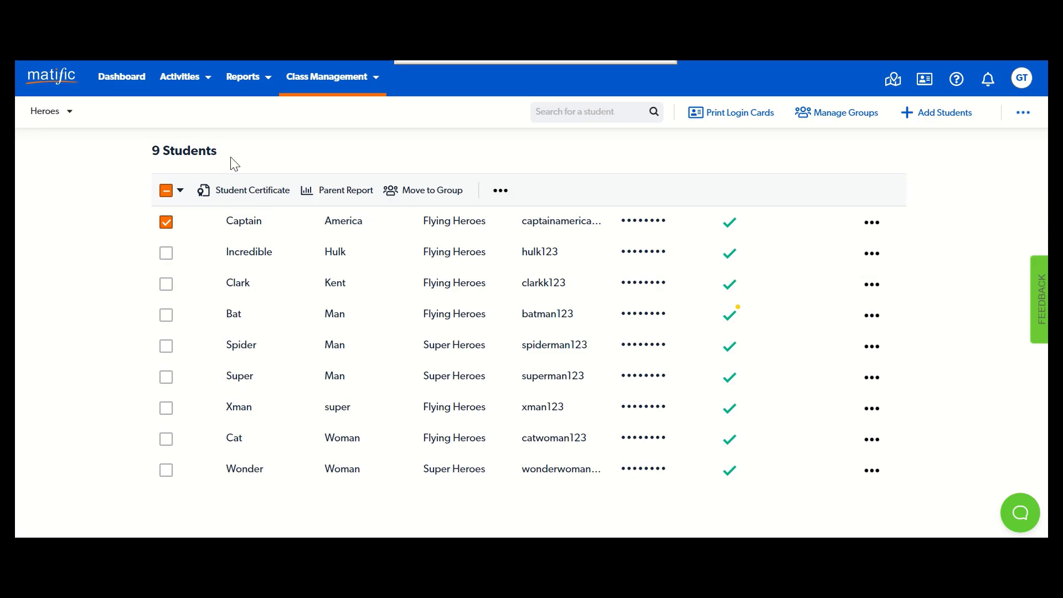
Open the assigned activities for the Heroes class and look through the list of currently assigned work.
click(190, 87)
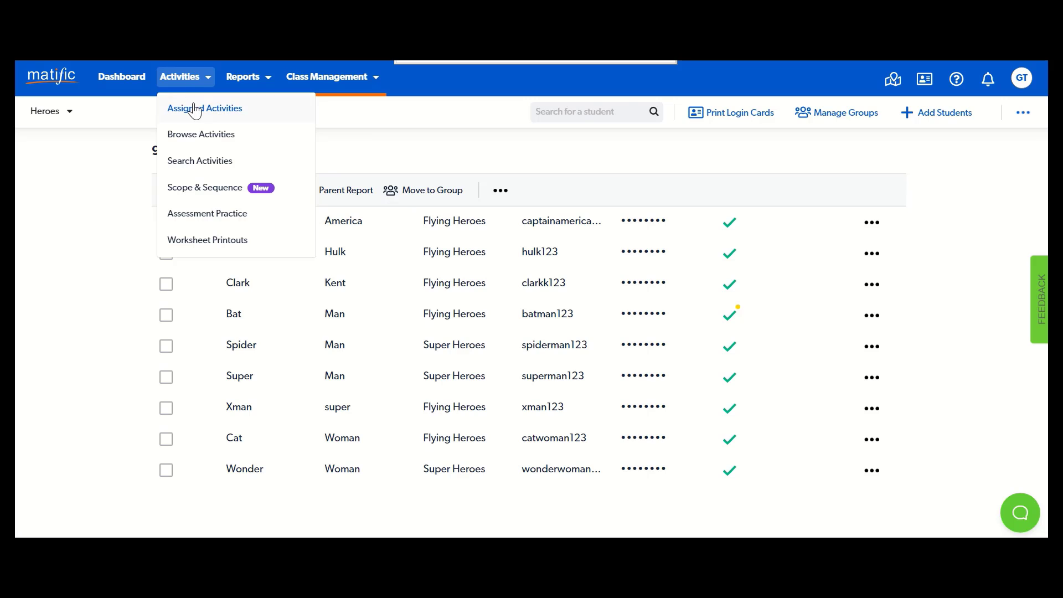
click(194, 110)
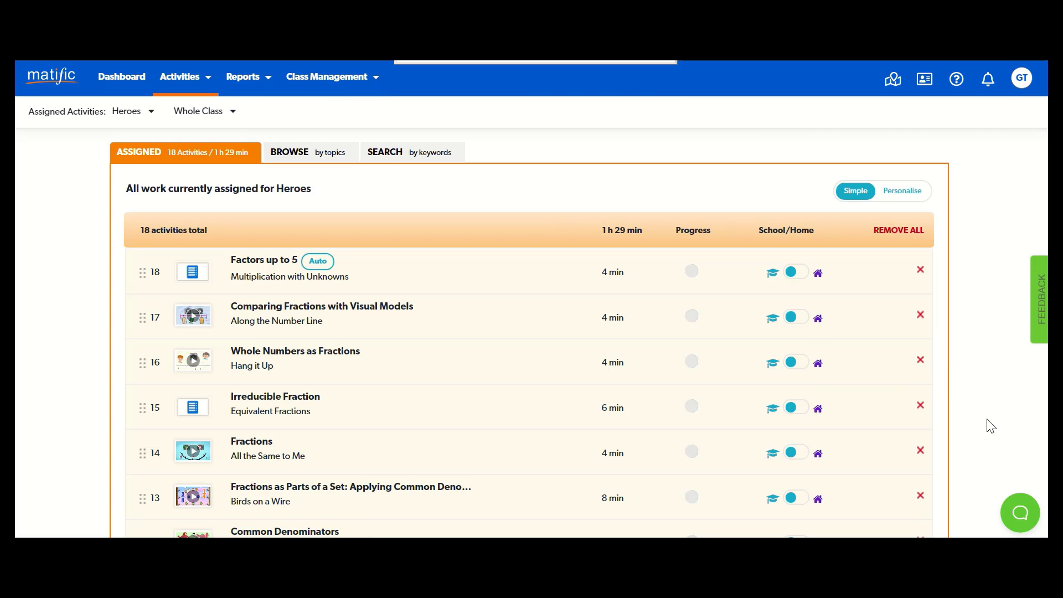
scroll(465, 369, down, 3)
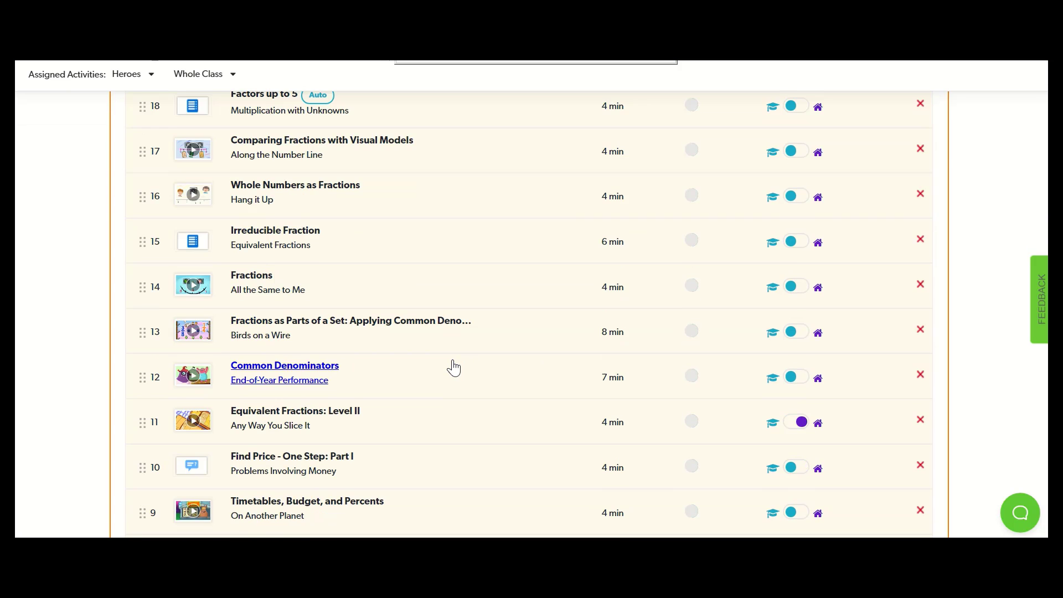
scroll(453, 368, up, 3)
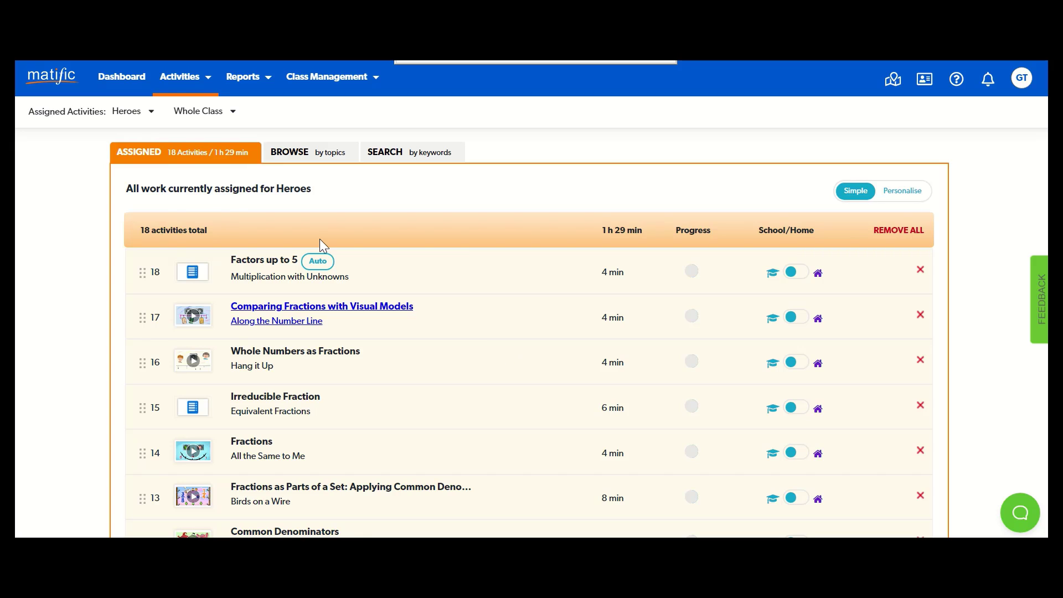
click(188, 81)
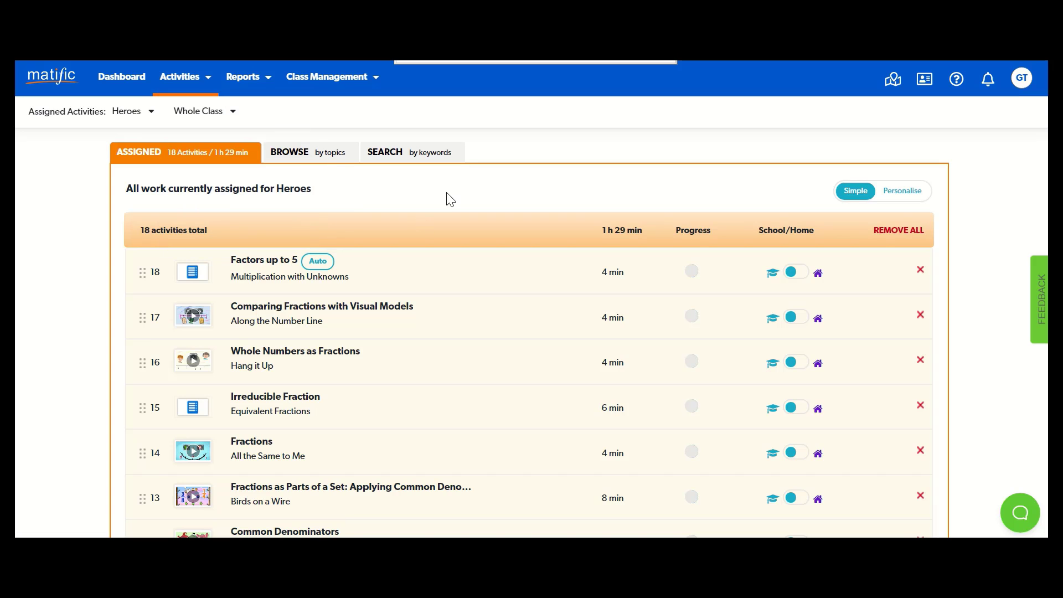
scroll(451, 199, down, 3)
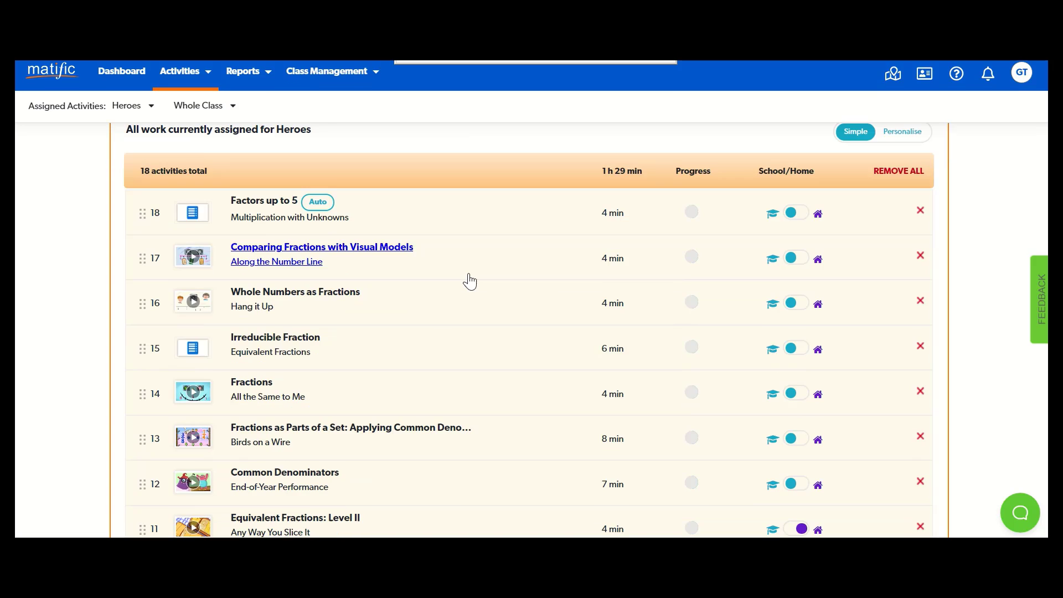
Look through the assigned work and preview the Counting up to 15 Items activity, including its teachers' tips, before closing it.
scroll(473, 240, down, 1)
scroll(472, 239, down, 8)
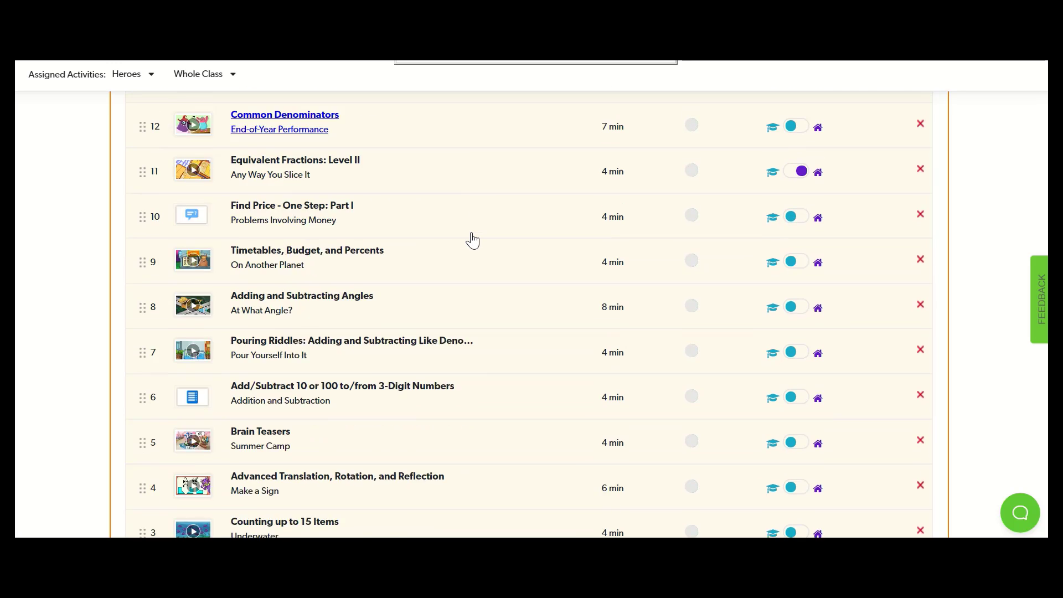
scroll(511, 318, up, 1)
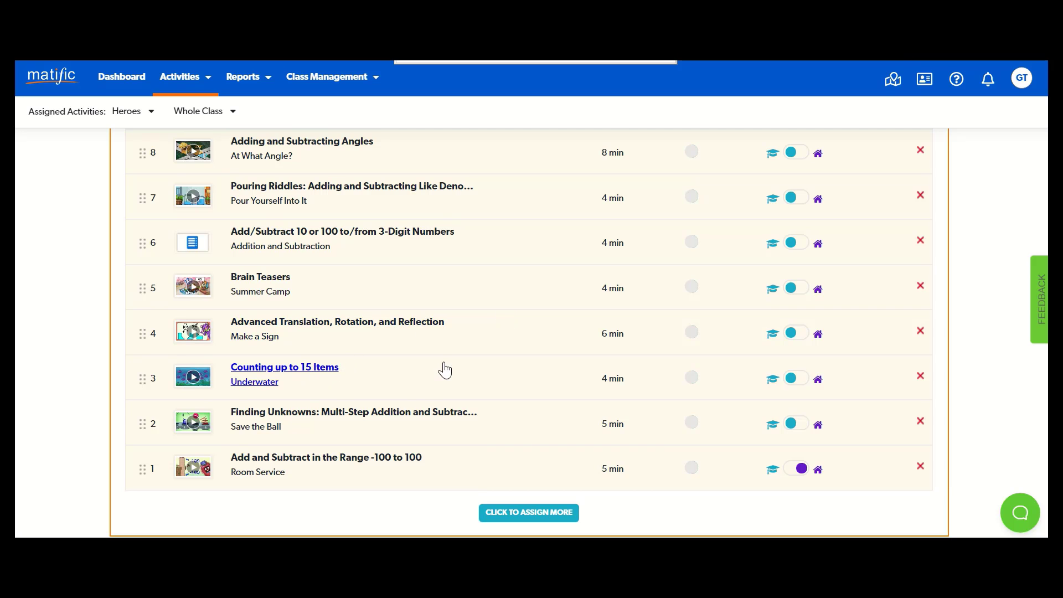
click(480, 368)
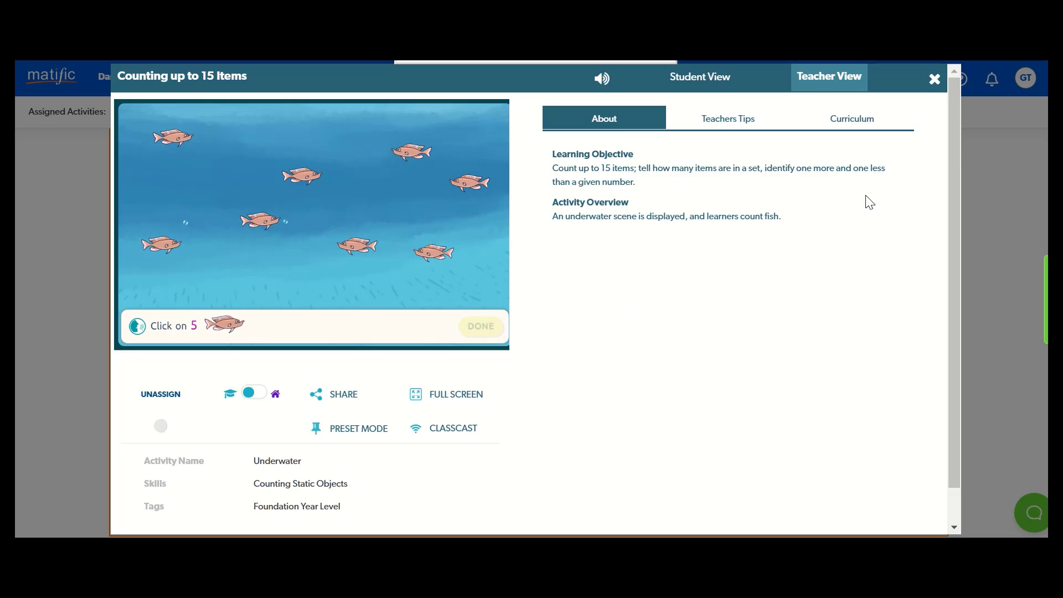
click(730, 126)
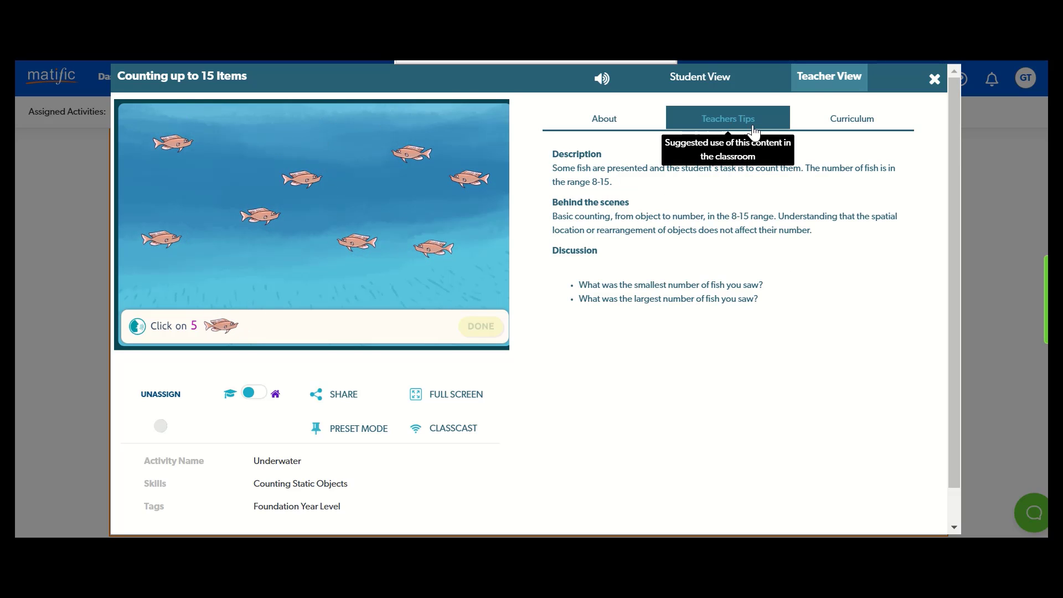
click(934, 81)
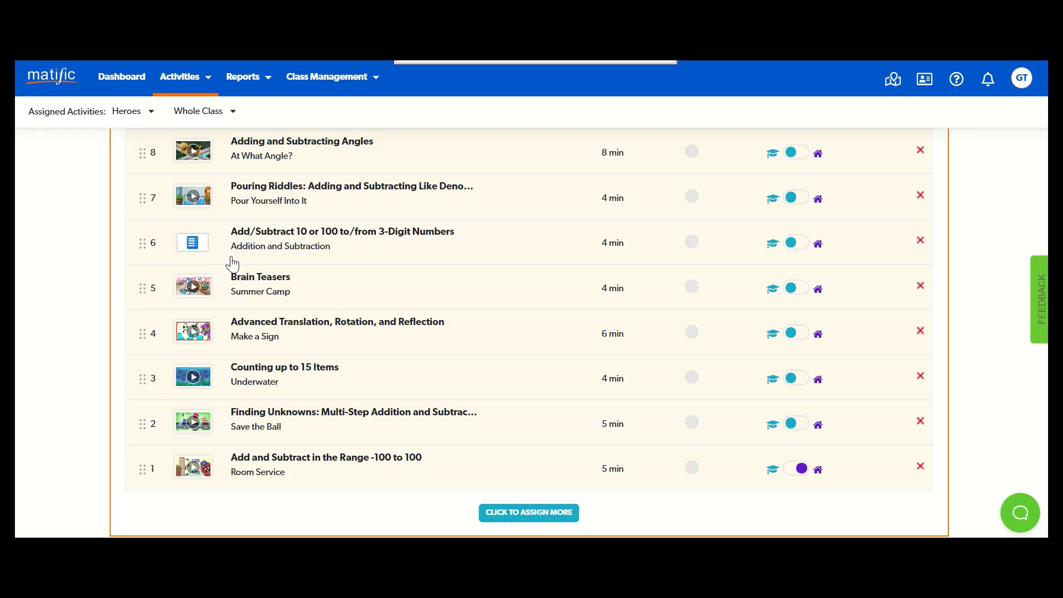
Reorder the assigned work so that Advanced Translation, Rotation, and Reflection sits in the last position, number 1.
scroll(409, 301, up, 4)
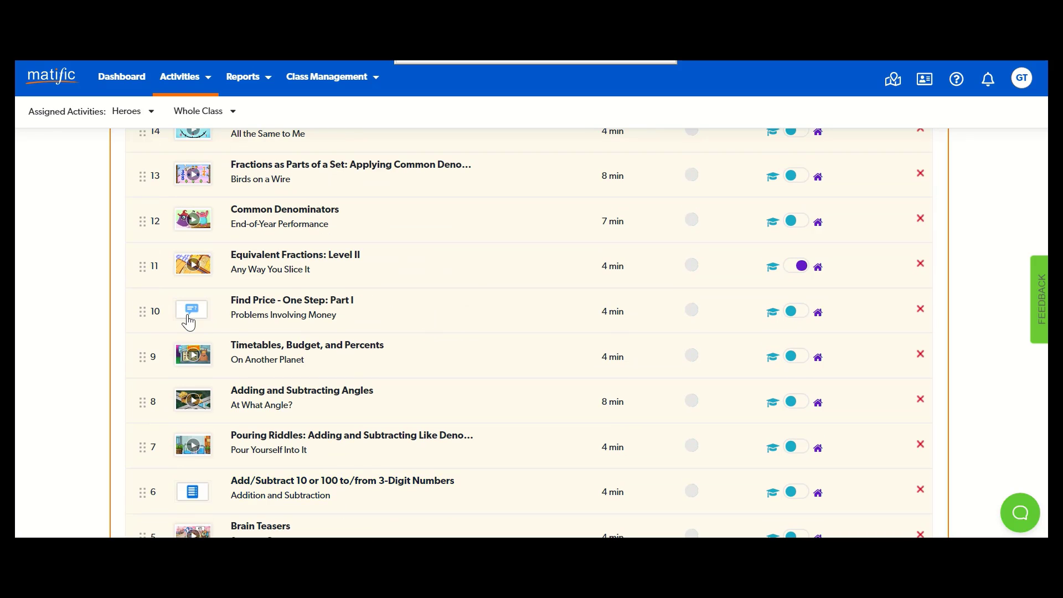
scroll(375, 351, down, 5)
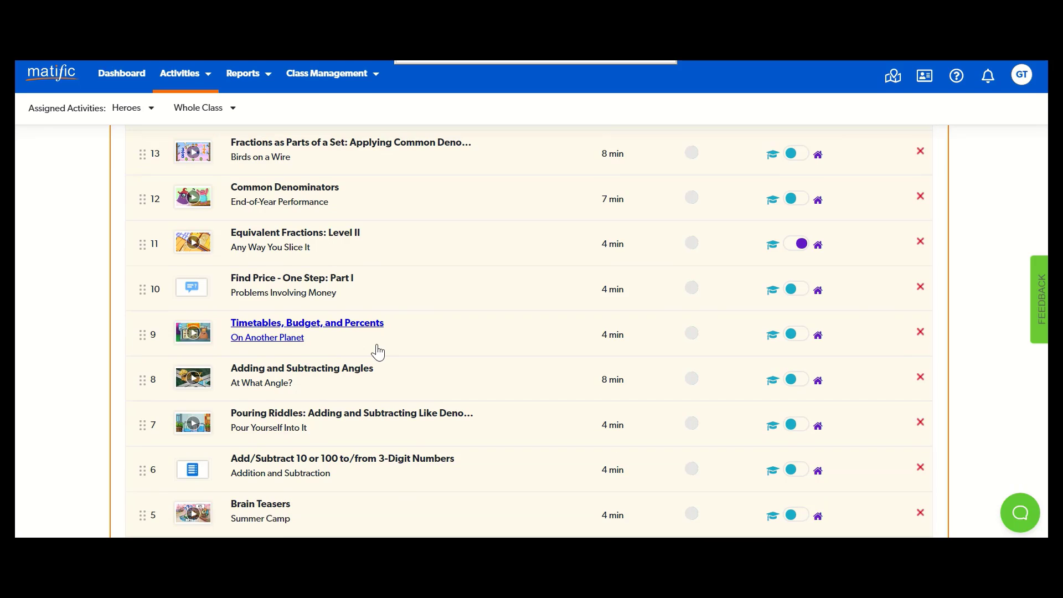
scroll(321, 413, up, 10)
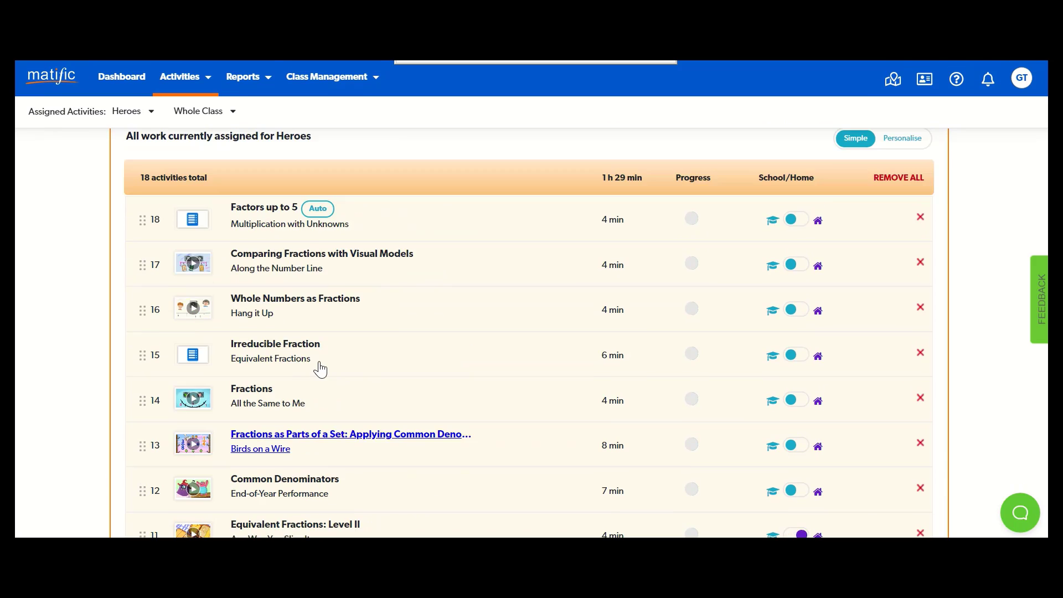
scroll(387, 332, down, 10)
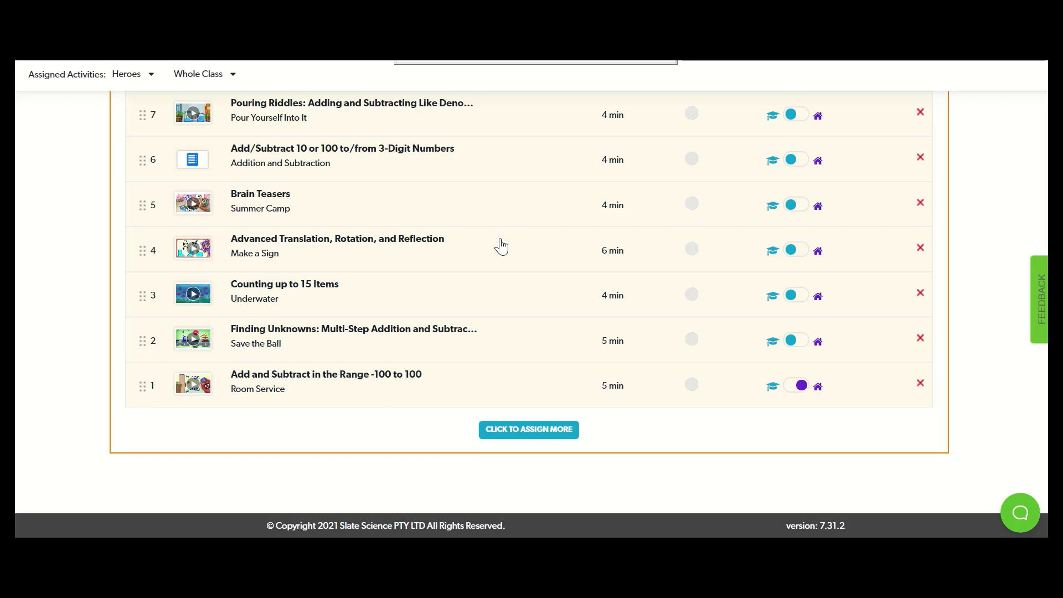
drag(498, 244, 463, 382)
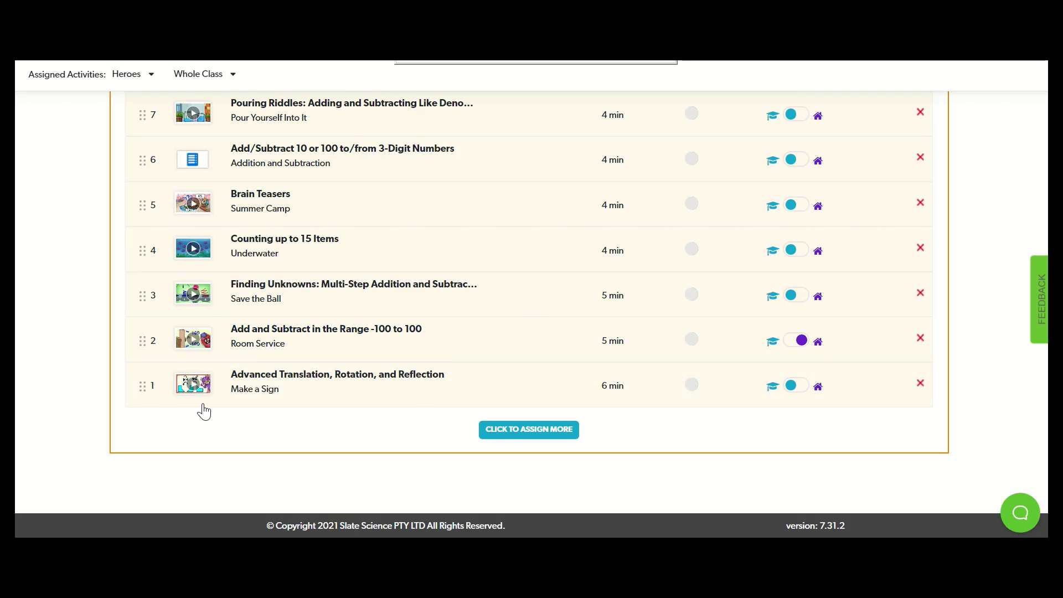
Check the per-student progress on the Fractions activity All the Same to Me, and set Comparing Fractions with Visual Models to home.
scroll(304, 422, up, 10)
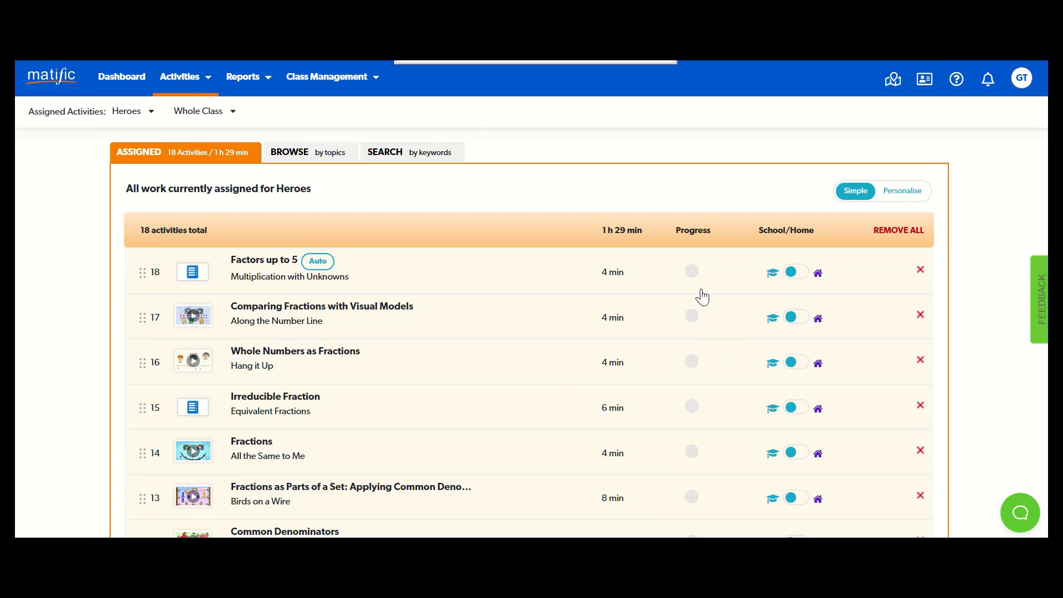
mouse_move(690, 457)
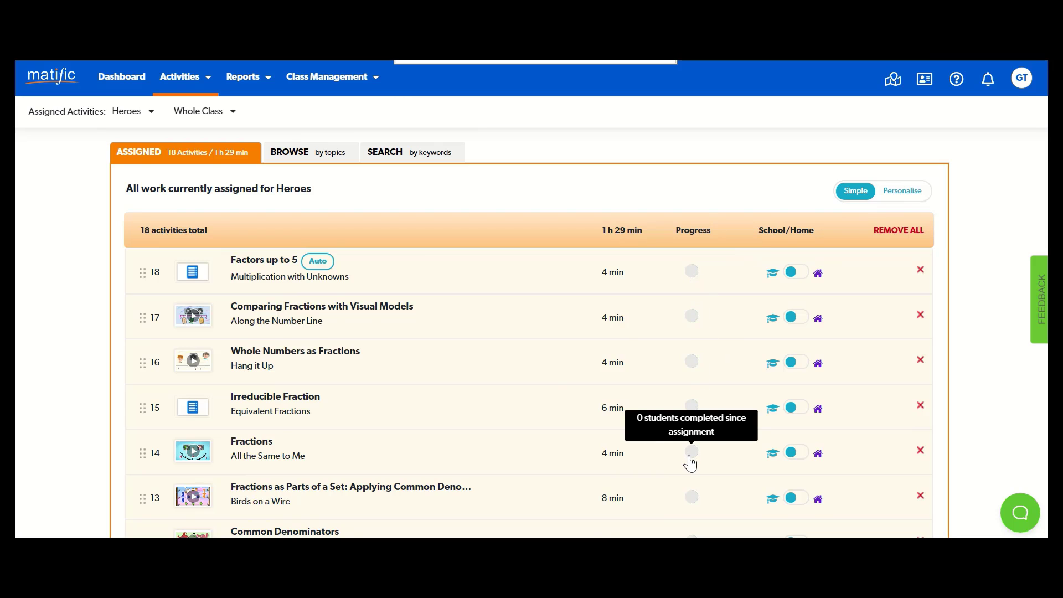
click(690, 454)
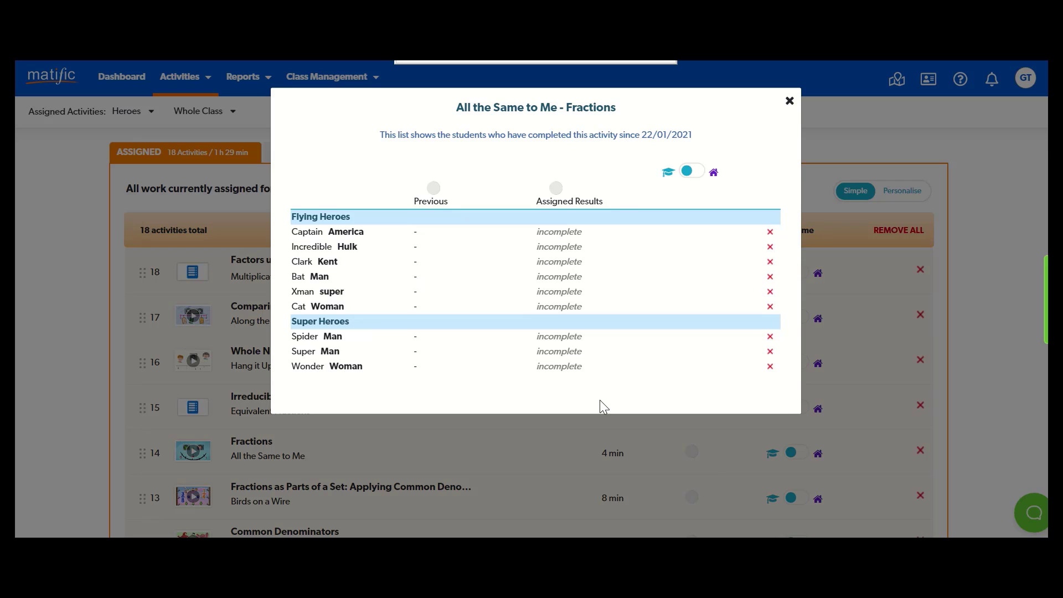
click(789, 102)
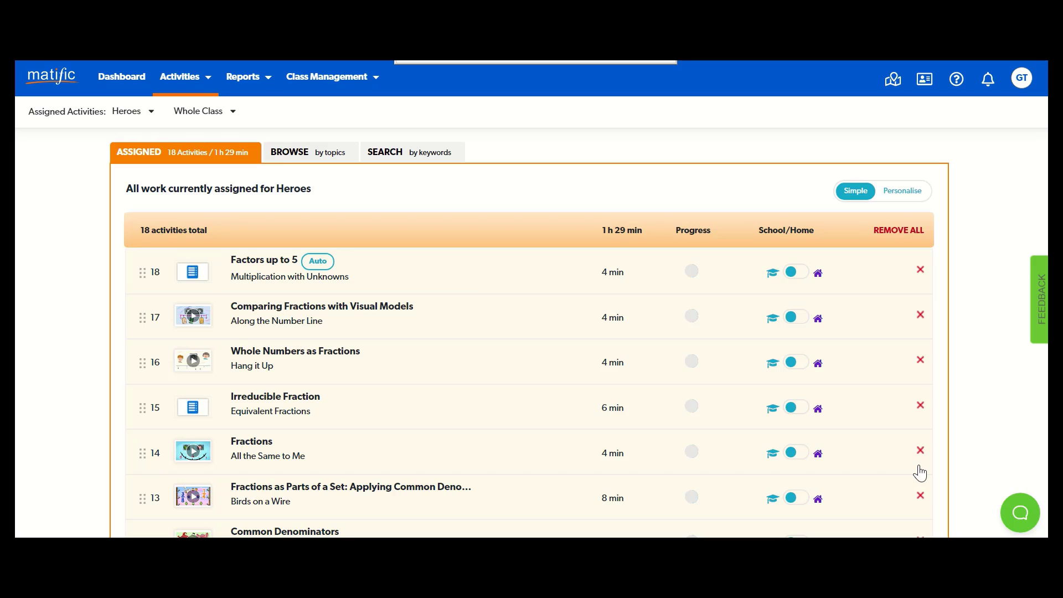
click(820, 327)
Browse the Year 4 activities organised By Topic instead of by The Australian Curriculum.
click(328, 160)
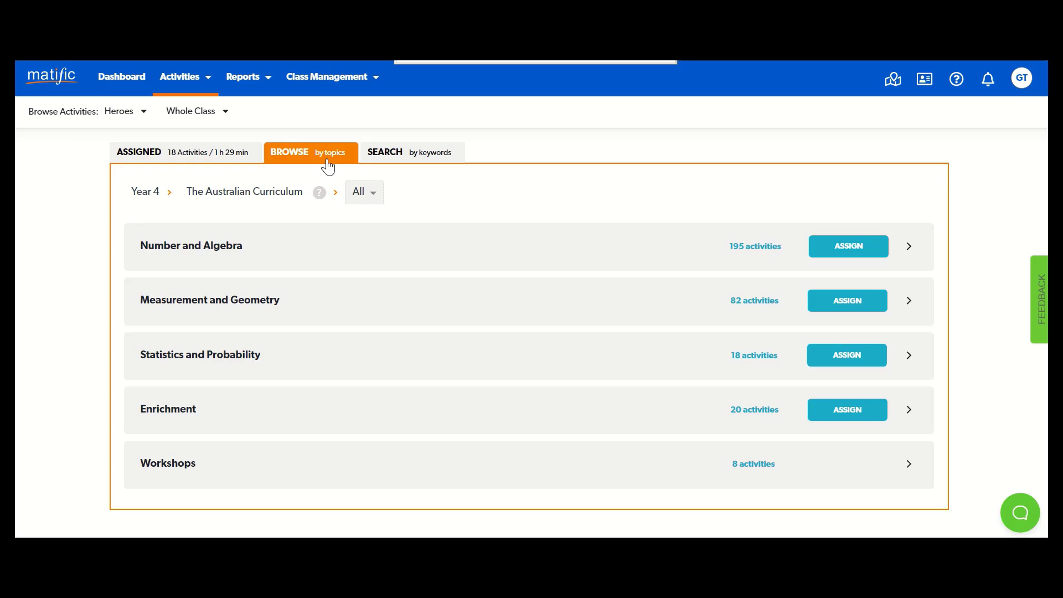
click(136, 193)
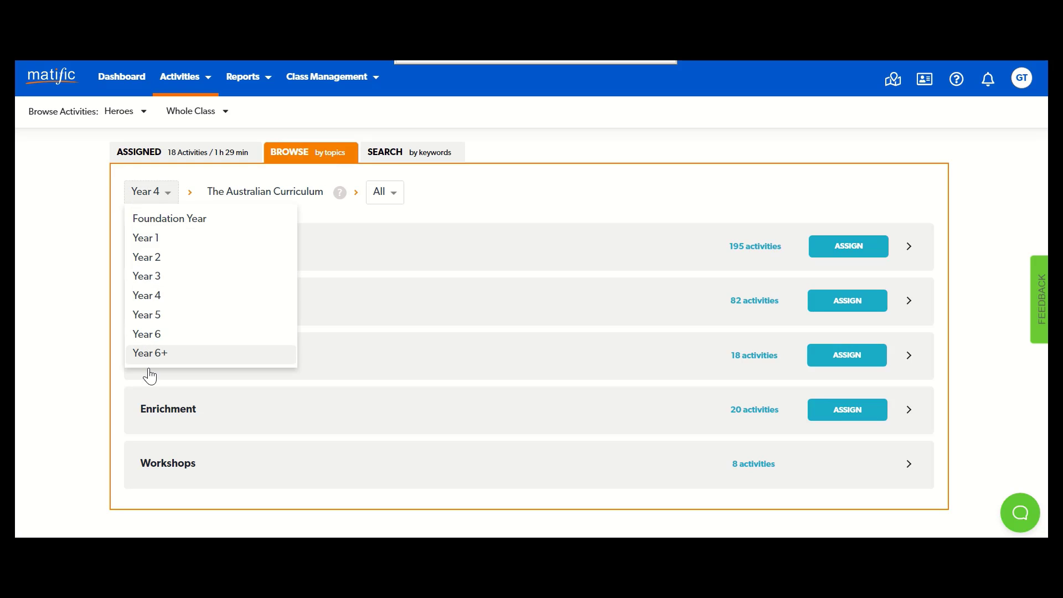
click(168, 305)
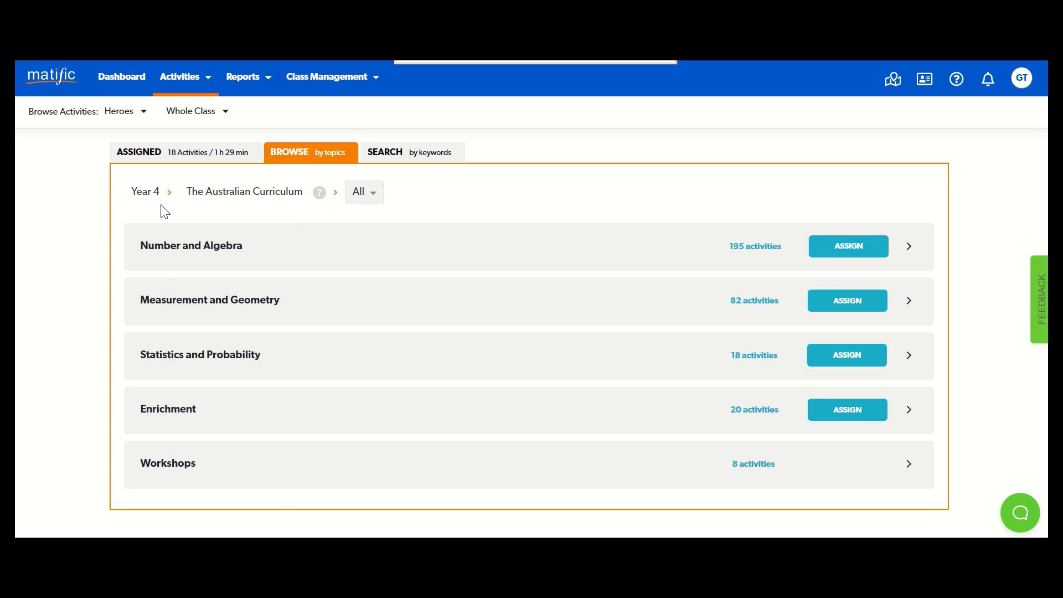
click(262, 205)
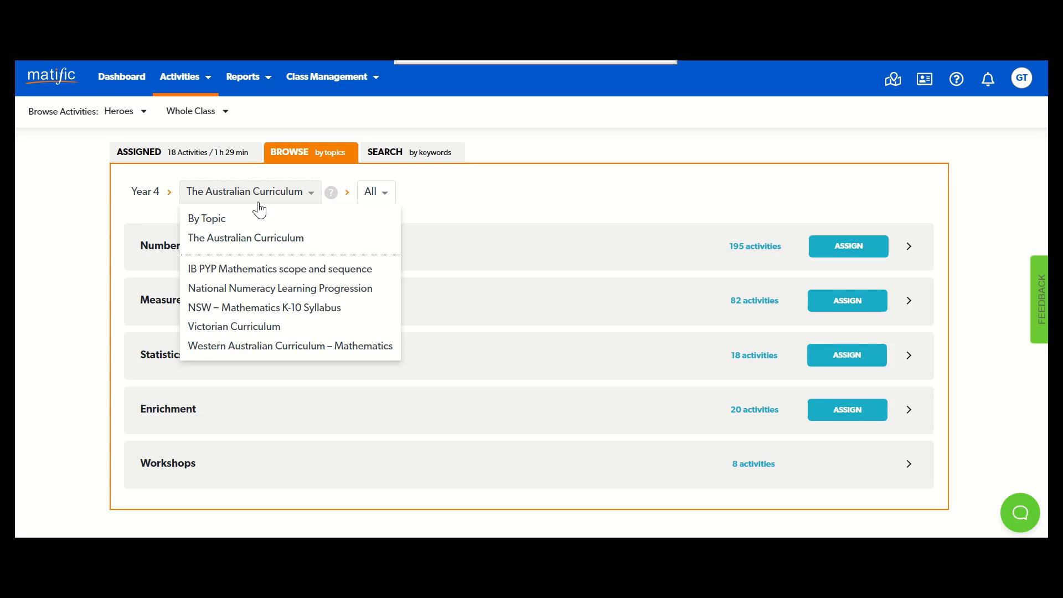
click(232, 219)
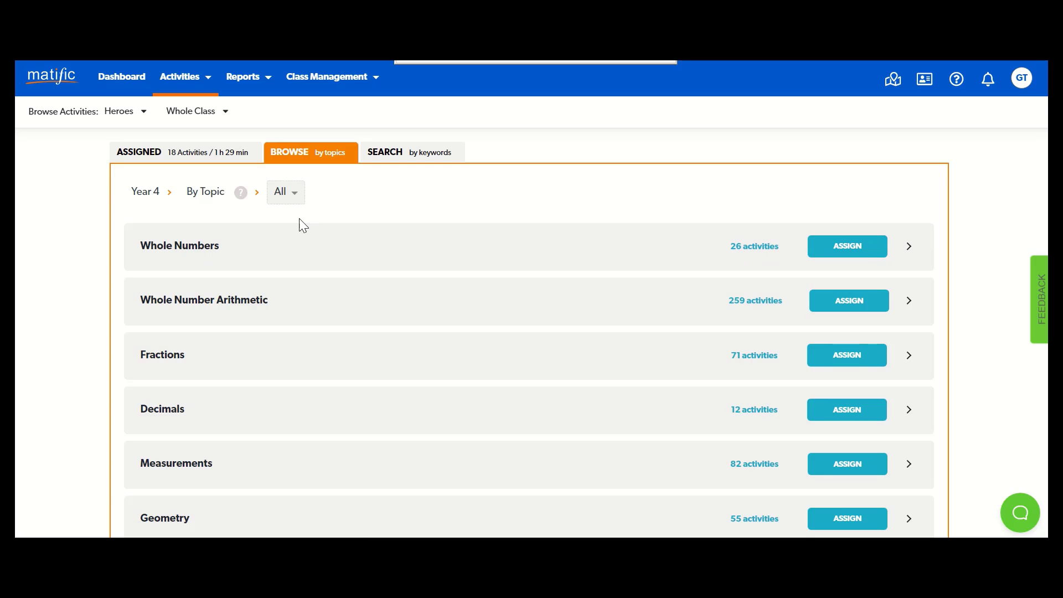
Narrow the browsed Year 4 activities to the Fractions topic and its Number Line subtopic.
click(285, 197)
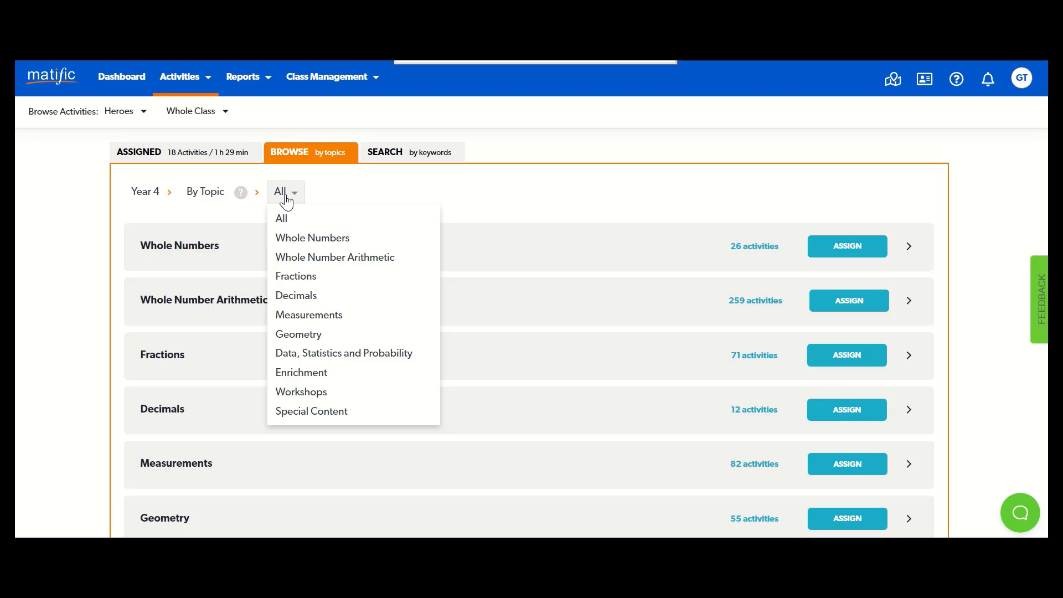
click(299, 277)
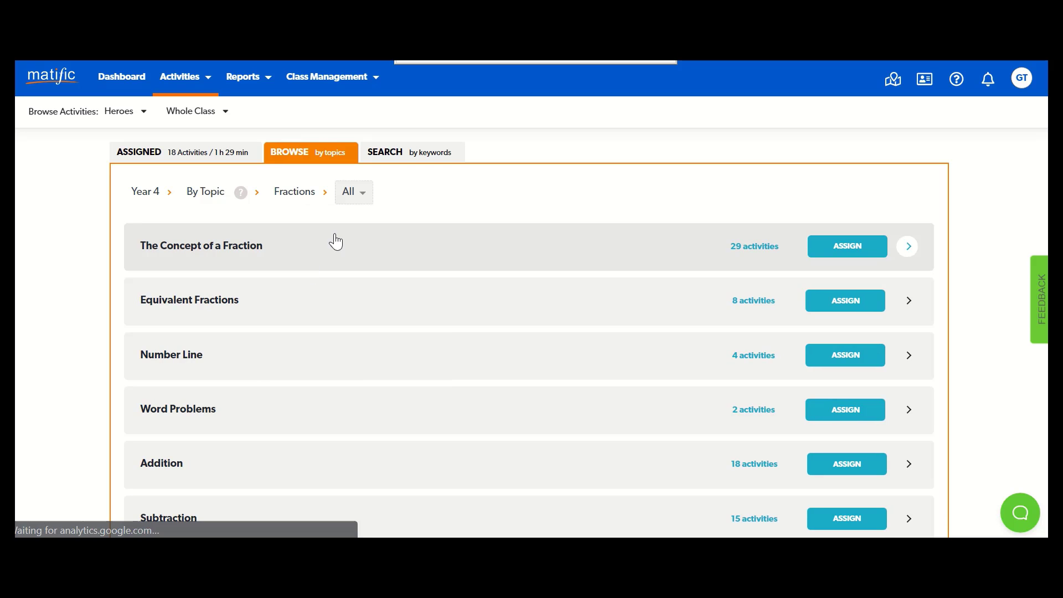
click(348, 206)
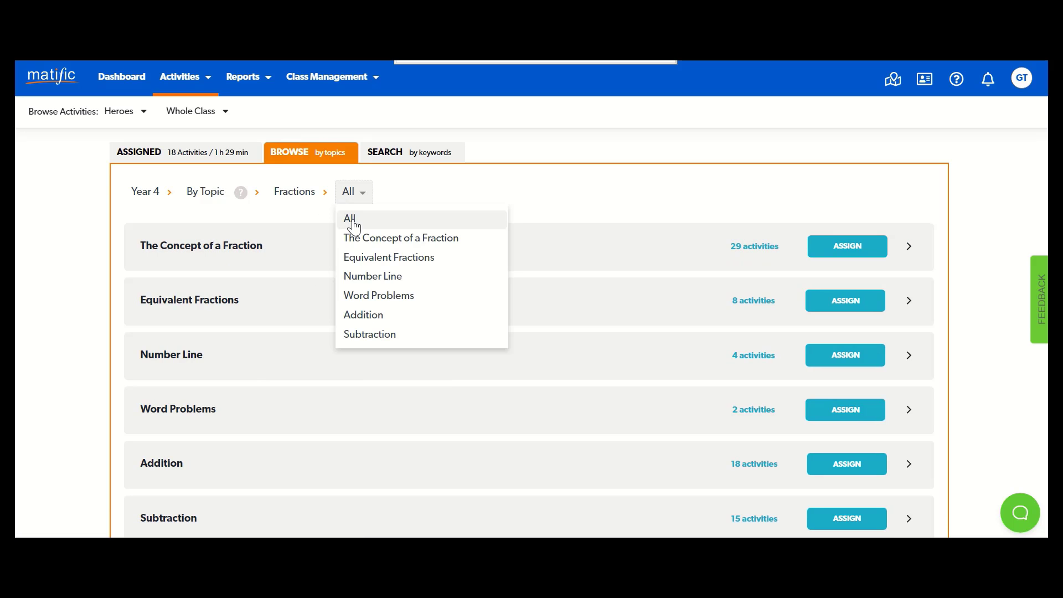
click(367, 275)
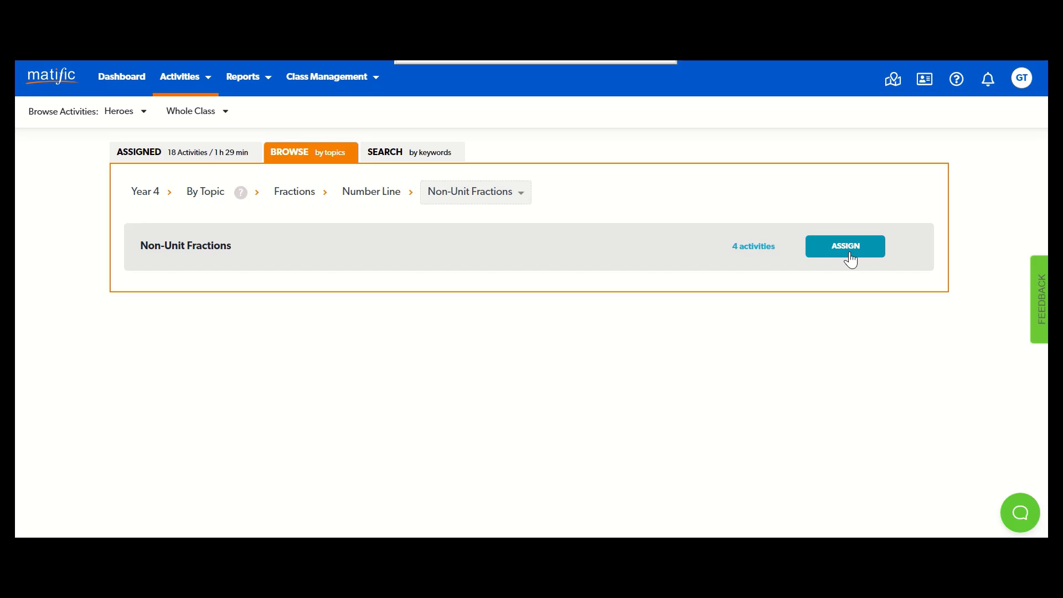
Examine which groups and individual students in the Heroes class can be chosen to receive activities, keeping Whole Class.
click(197, 122)
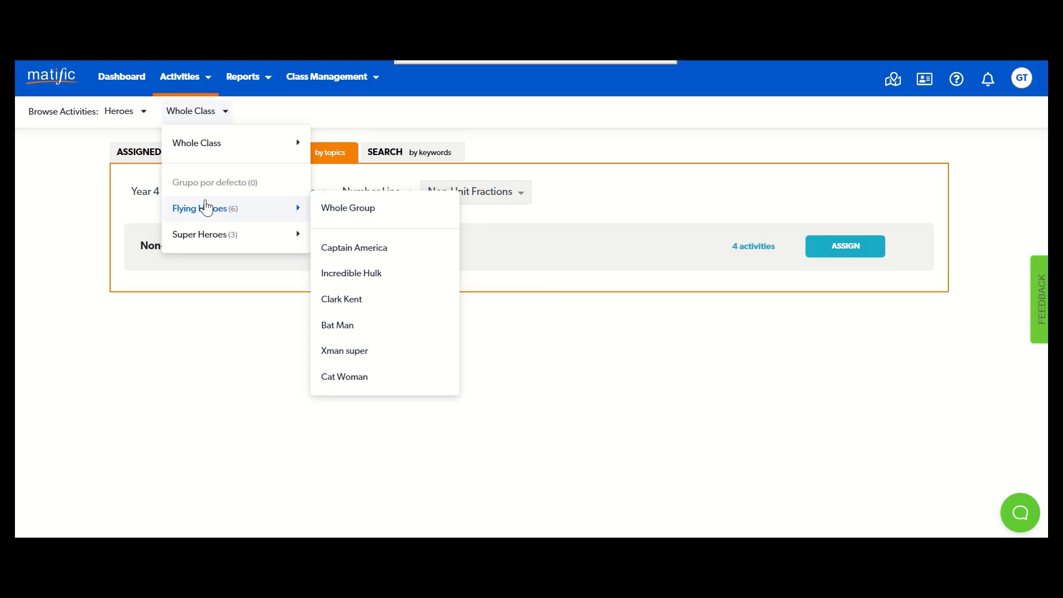
mouse_move(220, 158)
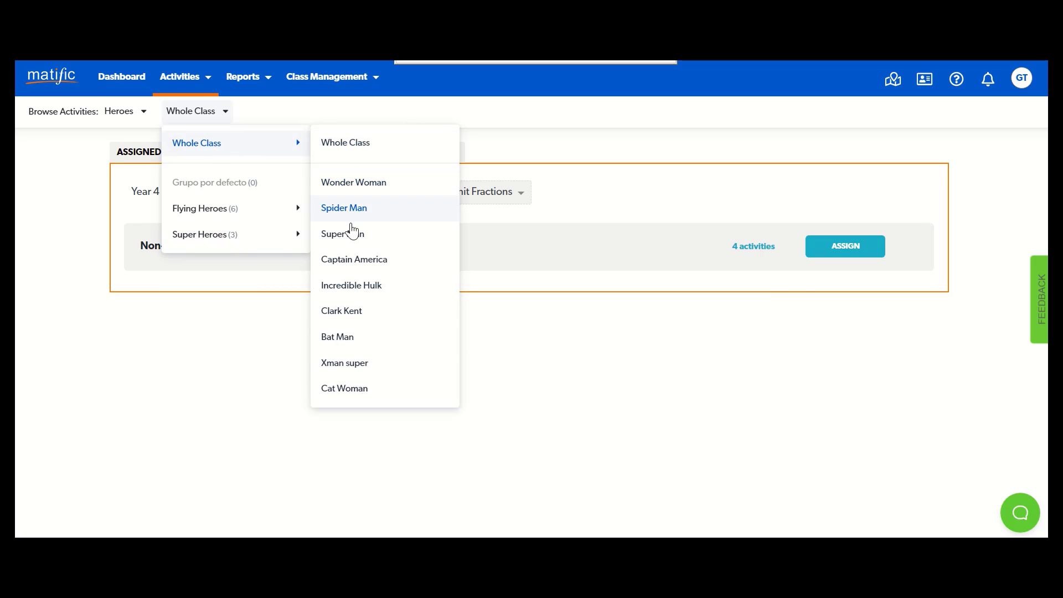
click(510, 123)
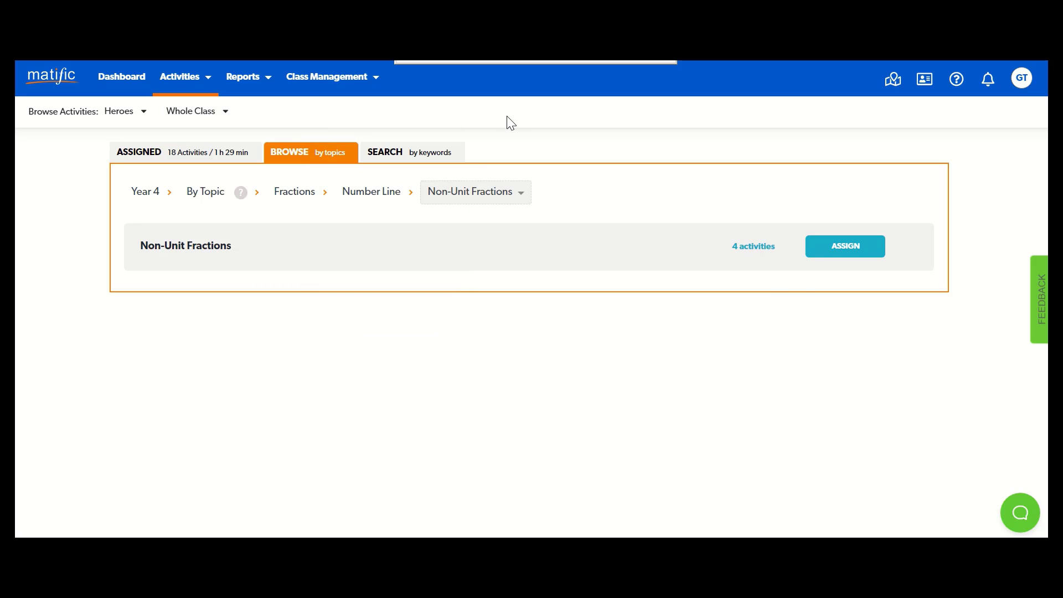
Expand the Non-Unit Fractions activities and assign Mixed Numbers to the whole class.
click(745, 250)
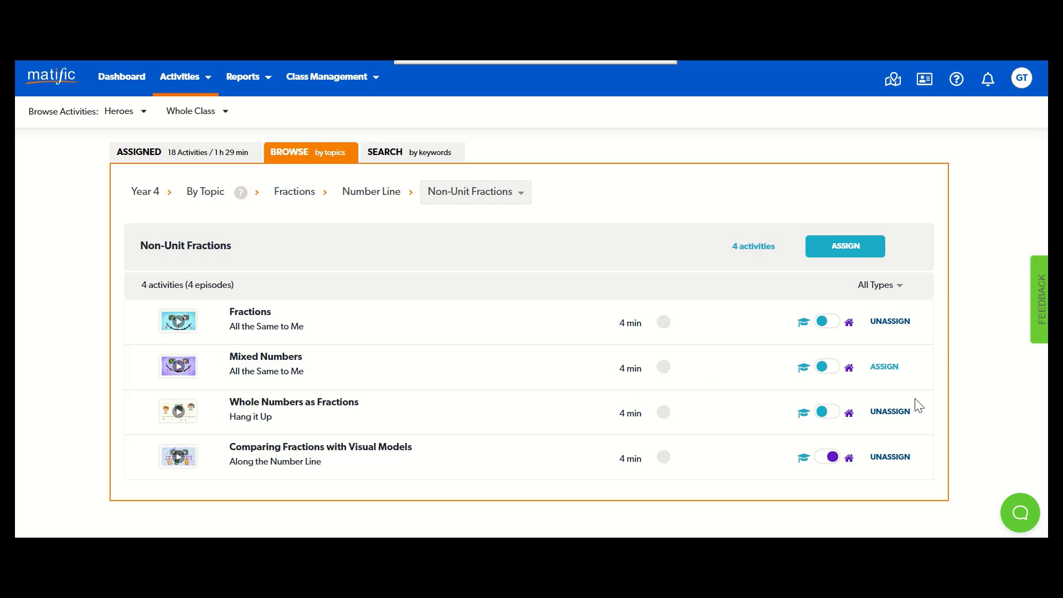
click(883, 367)
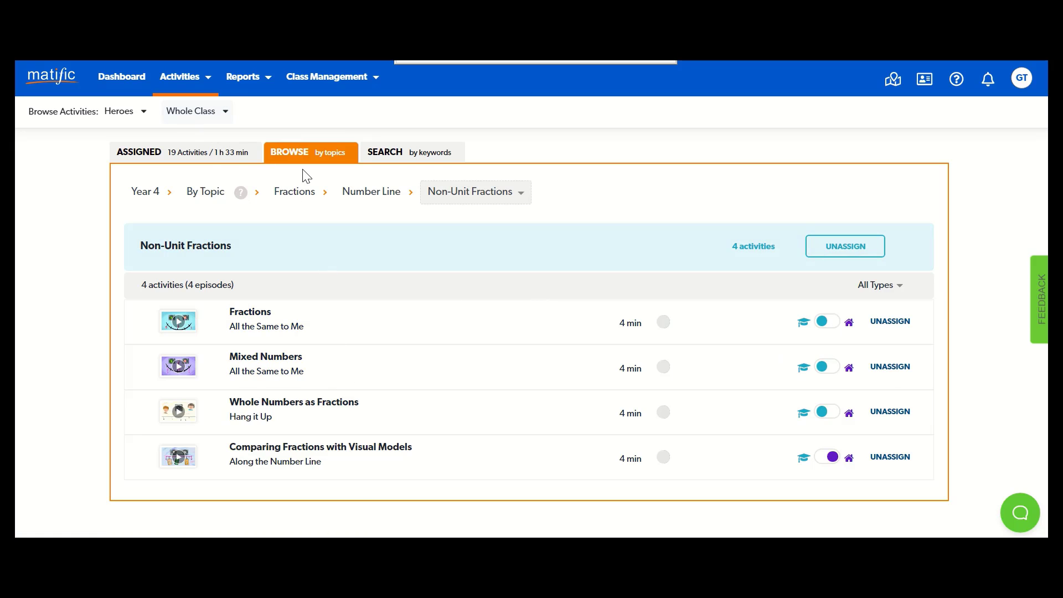
Set up a keyword search of the activities for Division across All Years.
click(398, 156)
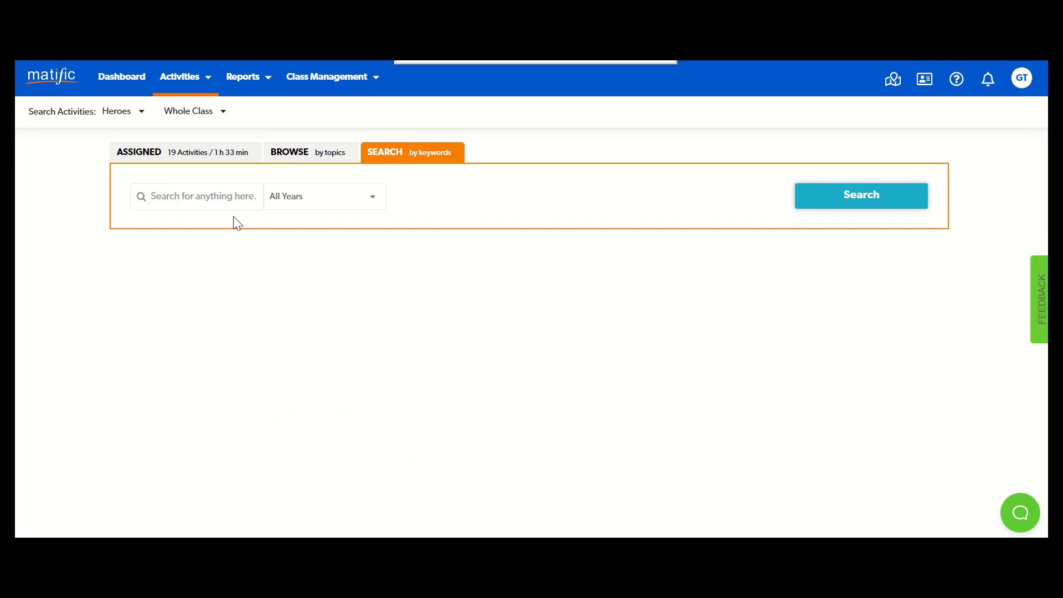
text(Division)
click(294, 202)
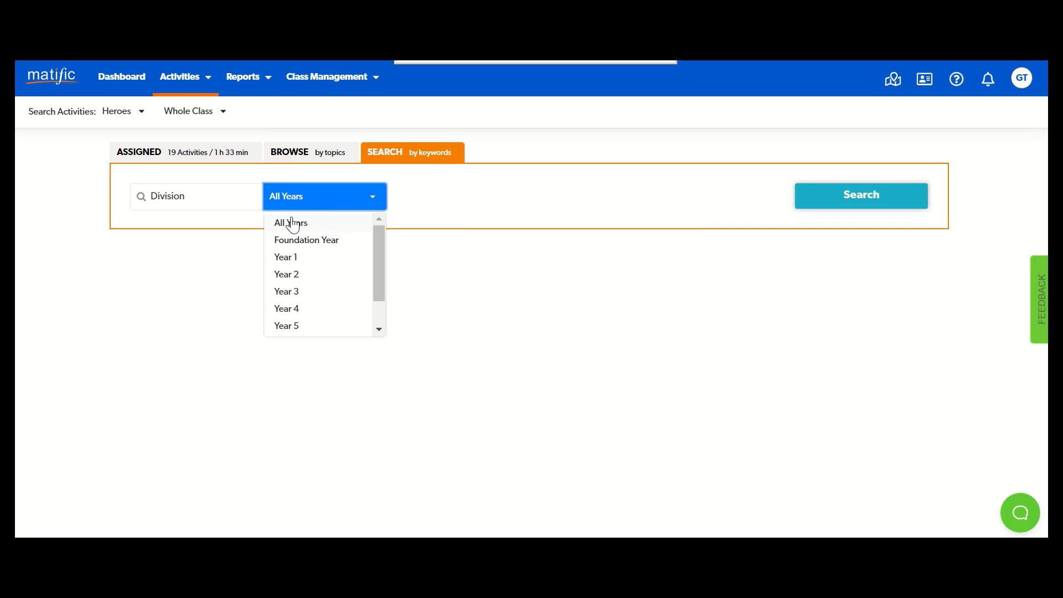
click(289, 221)
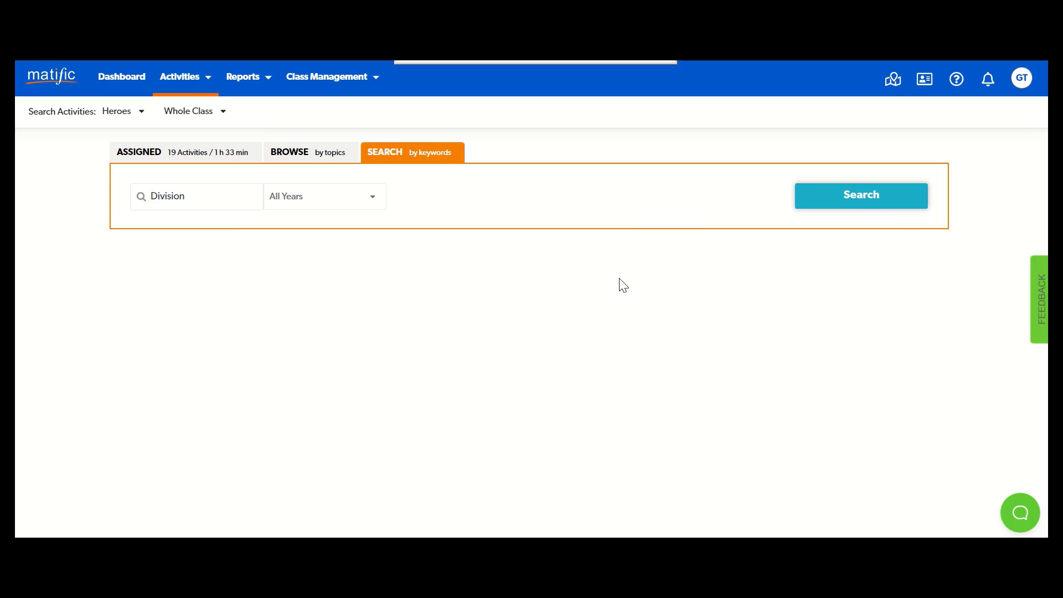
Review the updated assigned work for Heroes and revisit the browse-by-topics and search-by-keywords views.
click(192, 81)
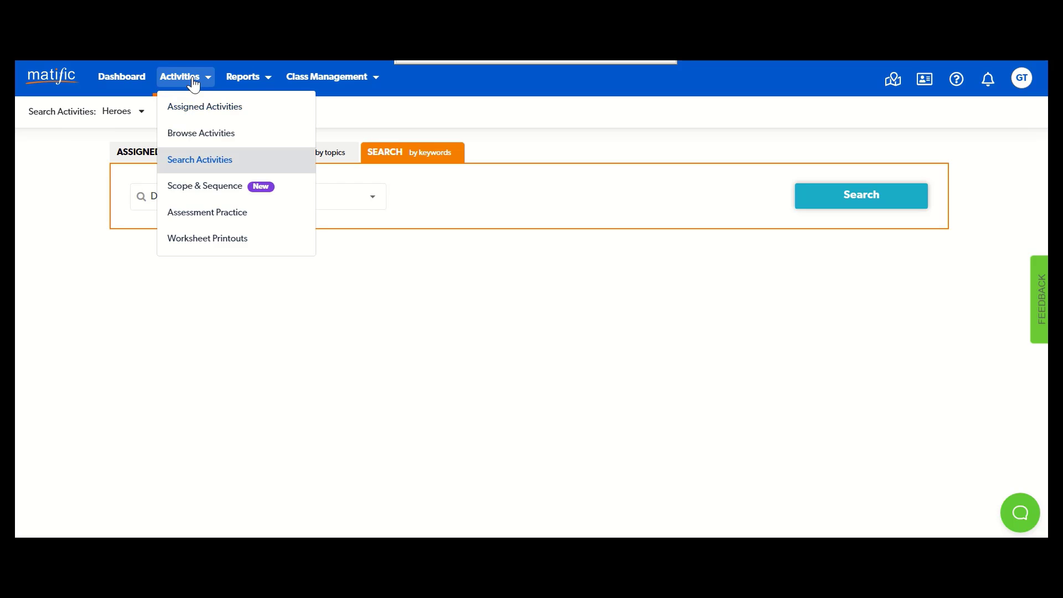
click(201, 111)
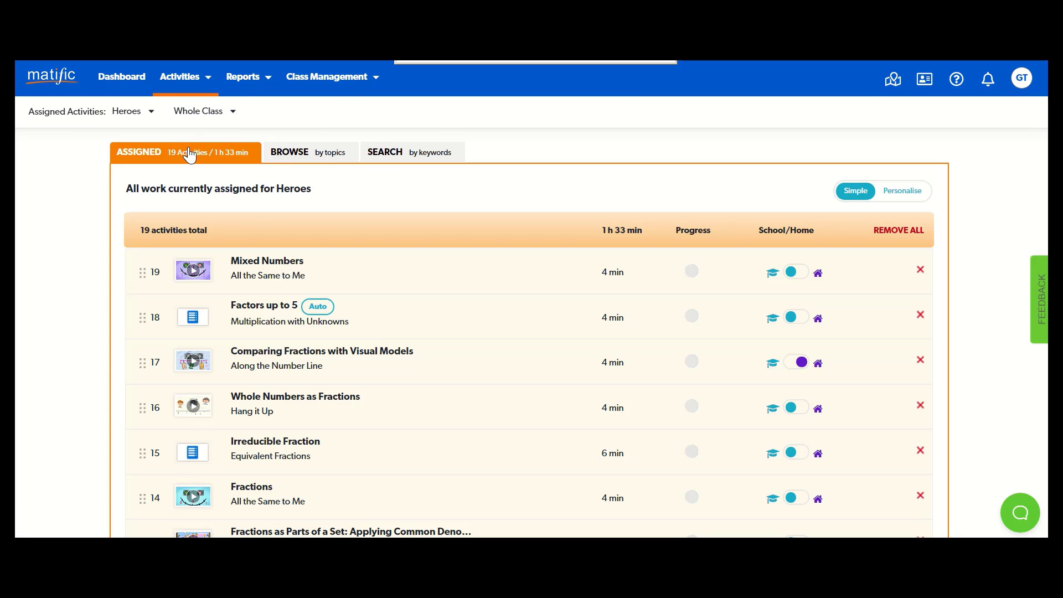
scroll(396, 294, down, 5)
scroll(399, 294, up, 5)
click(316, 166)
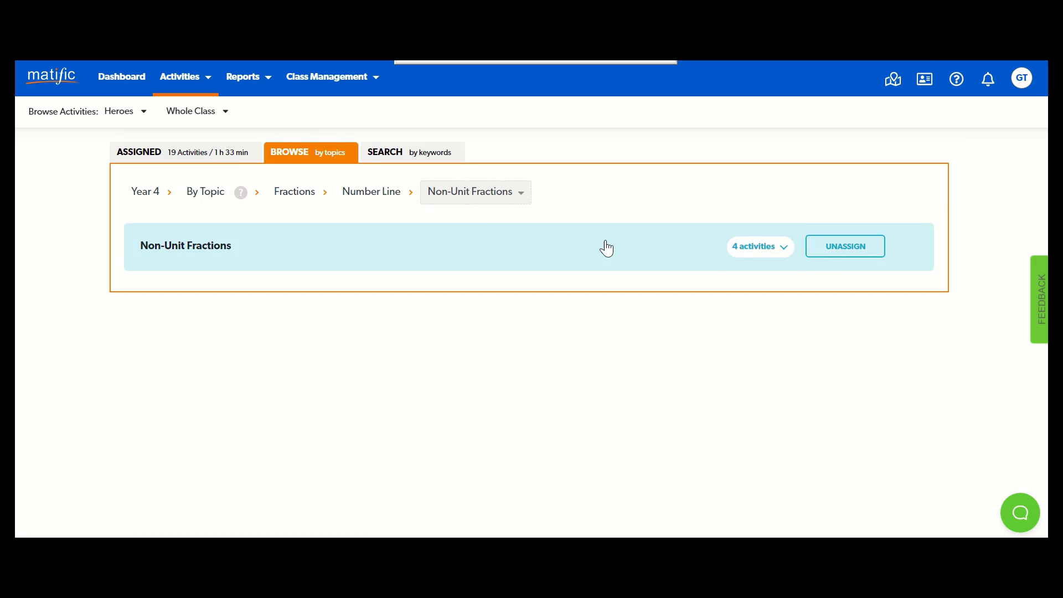
click(368, 155)
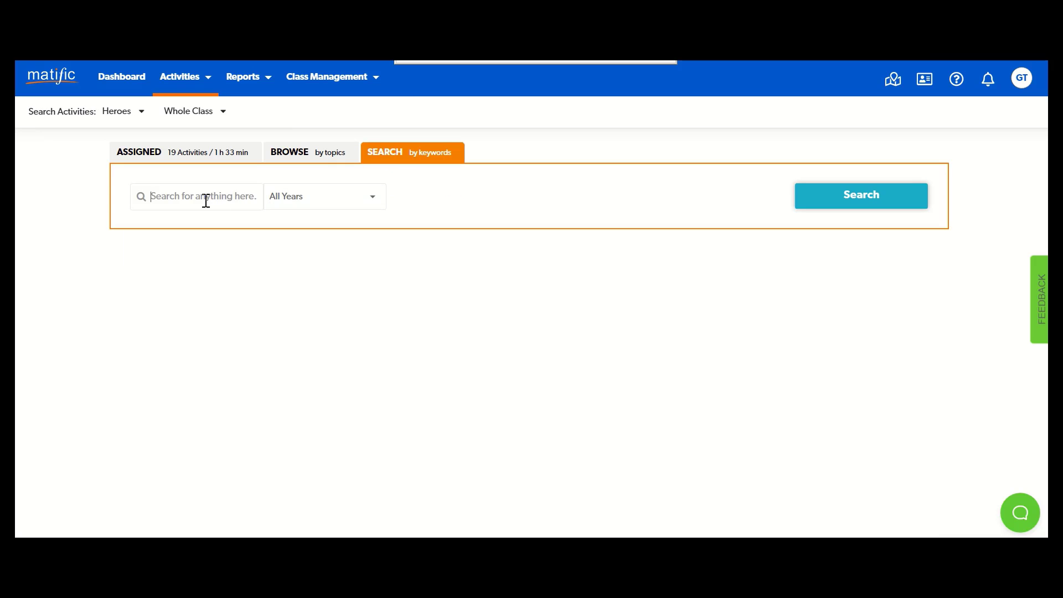
Open the Performance Report for the Heroes class and view it by The Australian Curriculum.
click(249, 86)
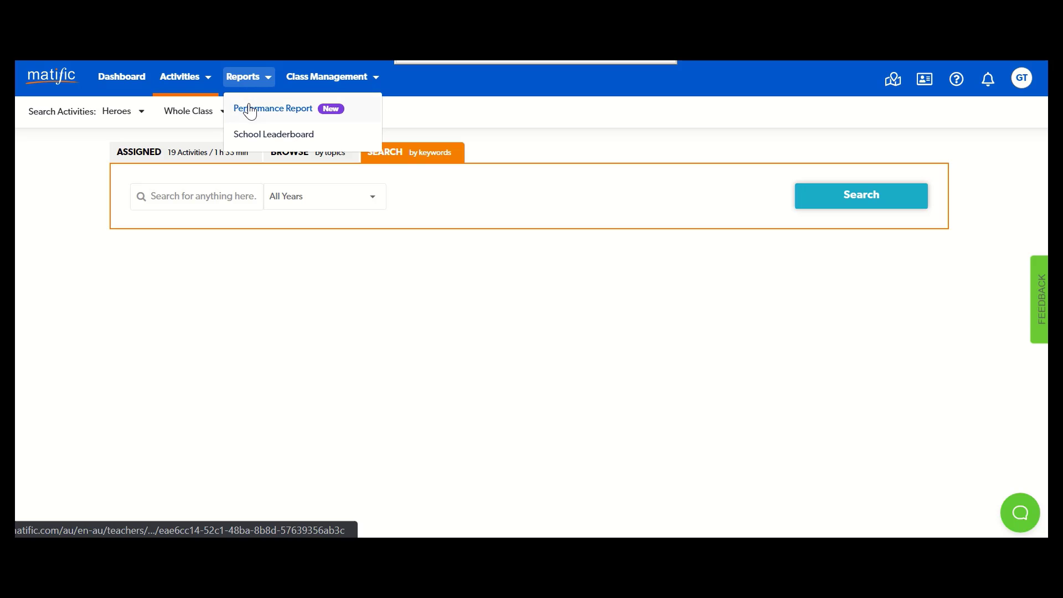
click(251, 110)
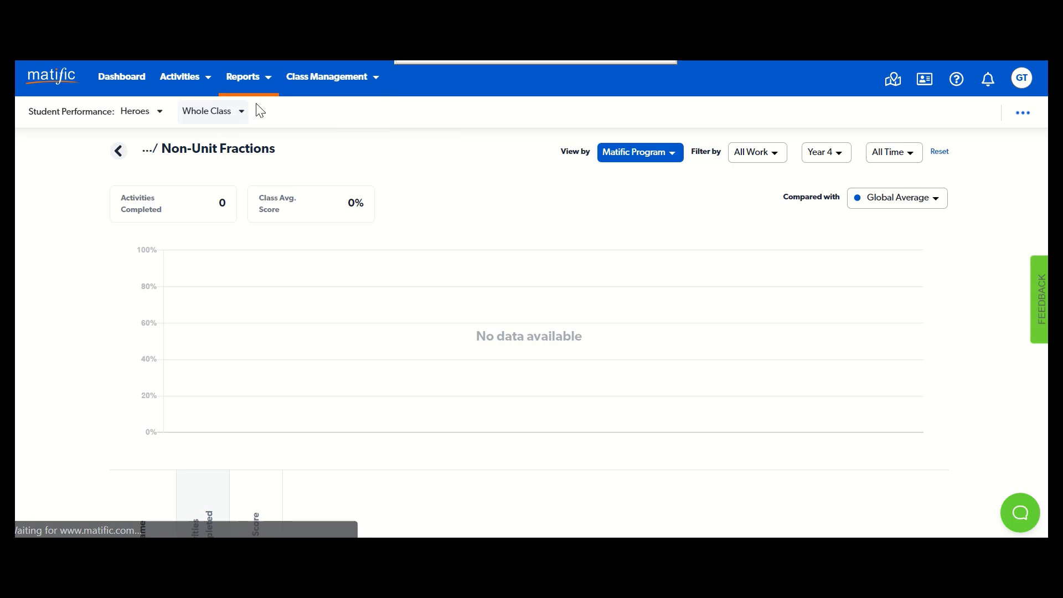
click(657, 165)
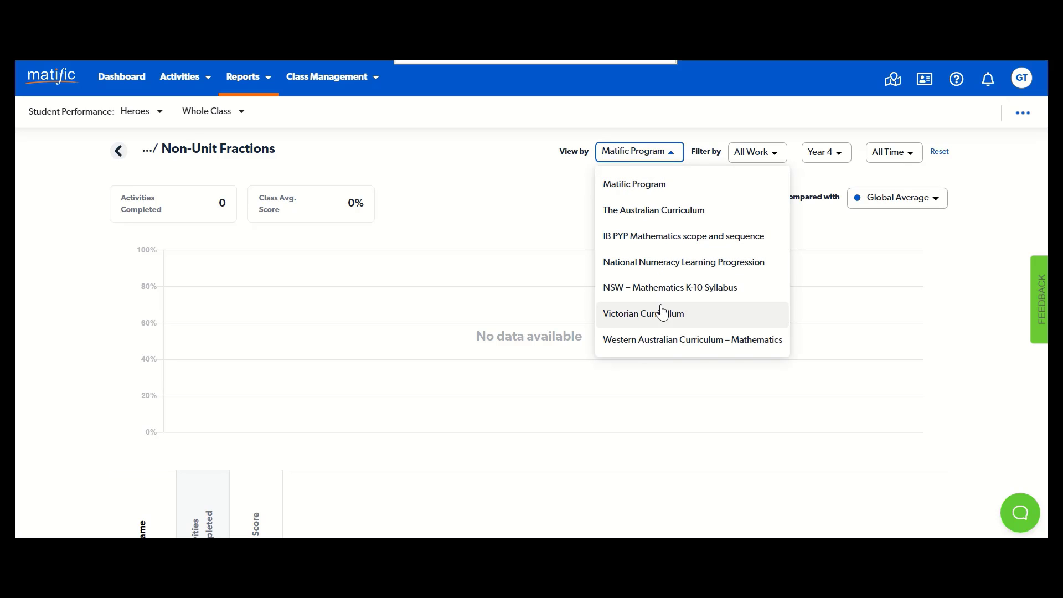
click(618, 221)
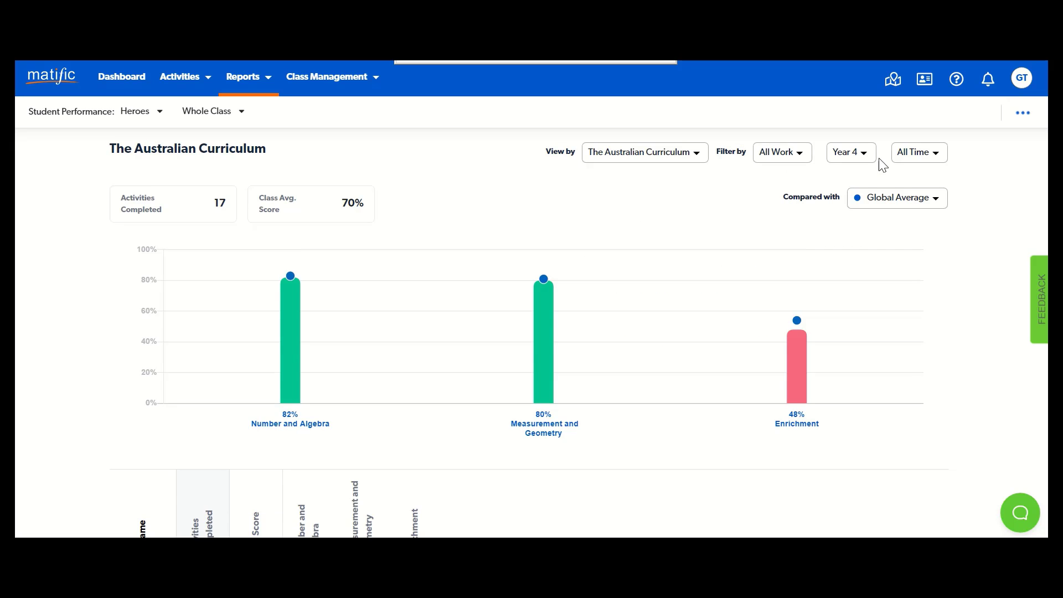
Check the report's Show empty topics setting and the available work-type filters, keeping Off and All Work.
click(1022, 113)
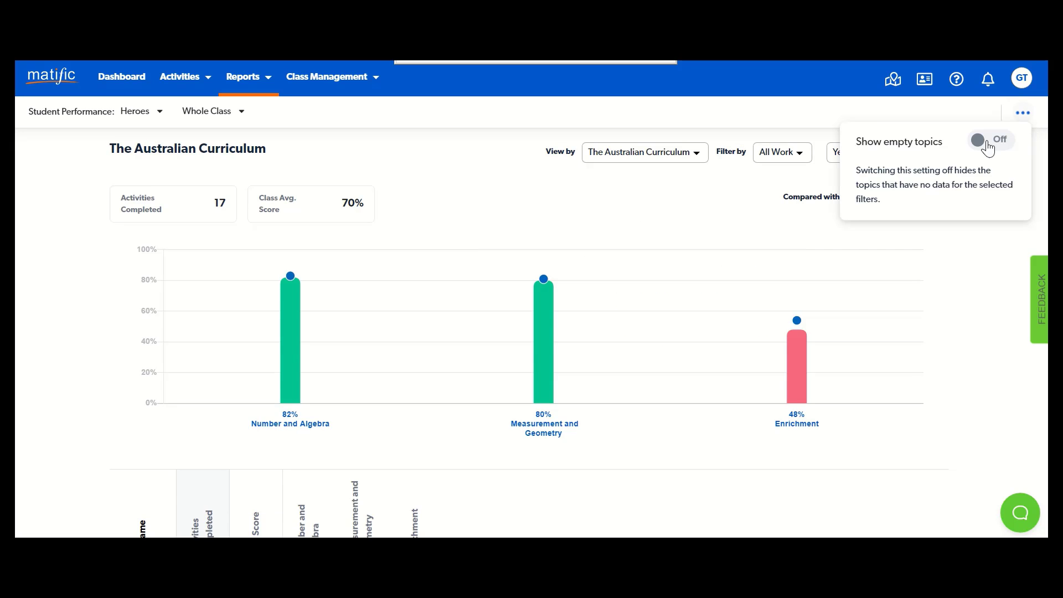
click(643, 217)
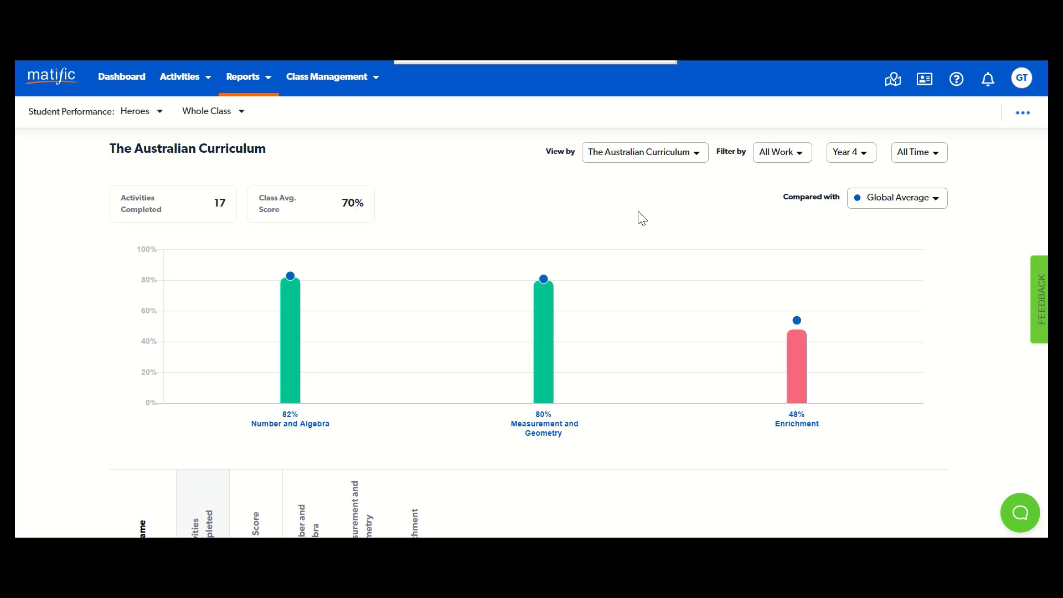
click(780, 162)
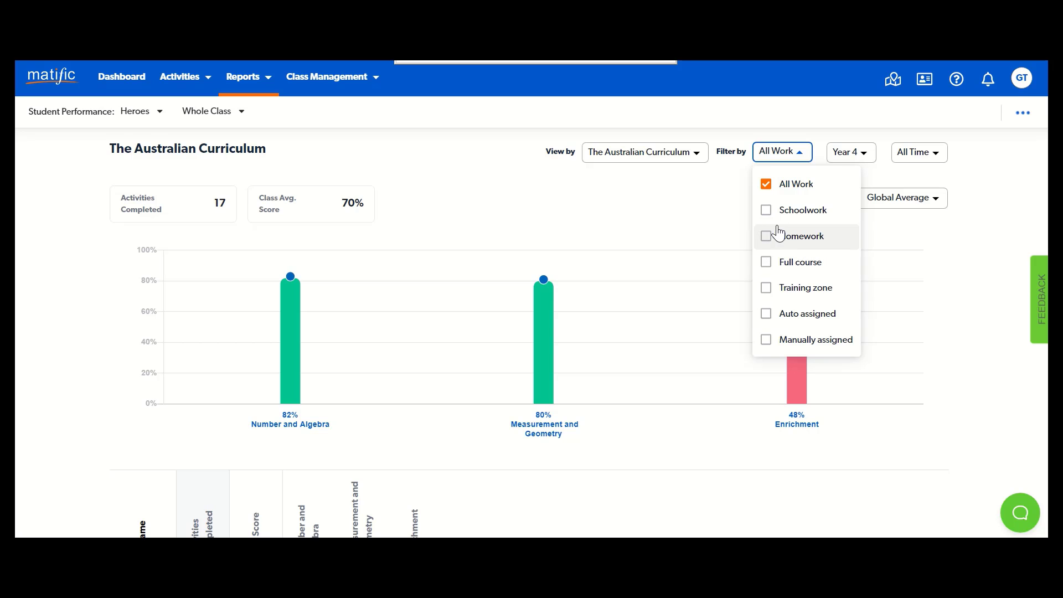
click(708, 220)
Open the first listed student's performance report and compare their topic scores with the global average.
scroll(709, 220, down, 7)
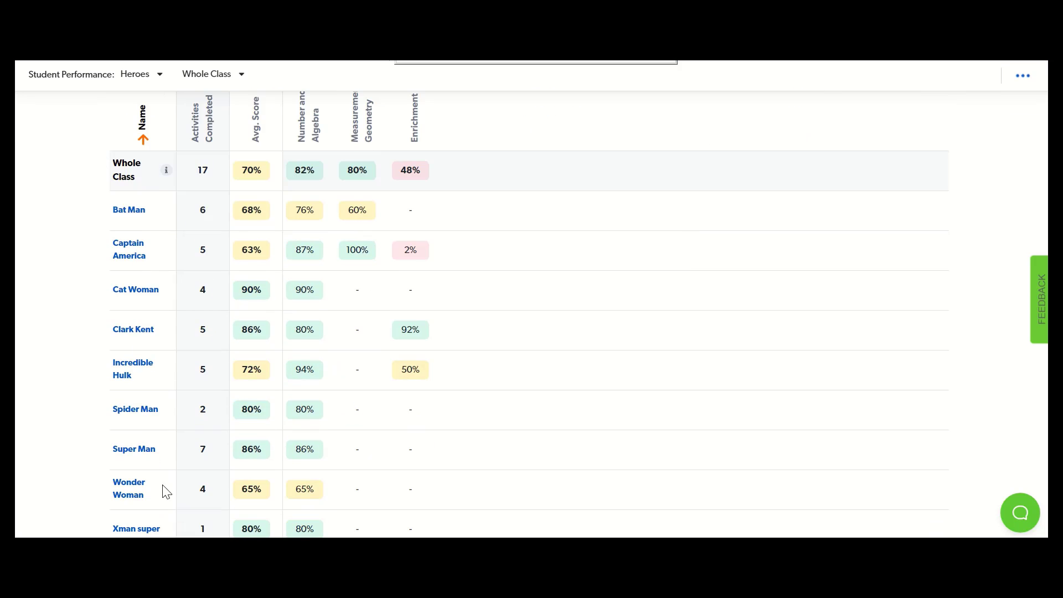
click(134, 210)
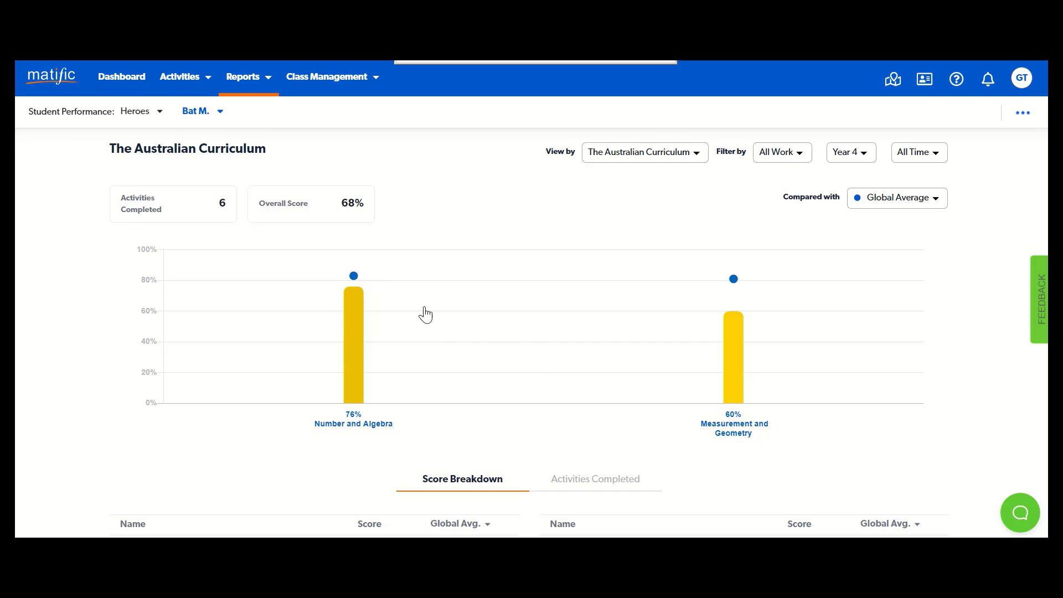
mouse_move(358, 284)
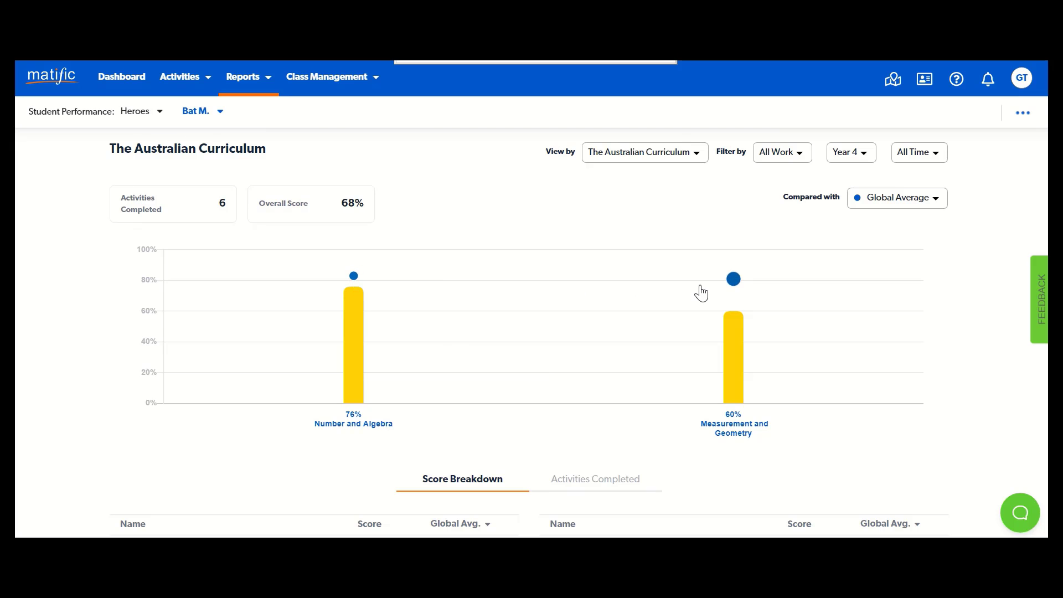
mouse_move(733, 289)
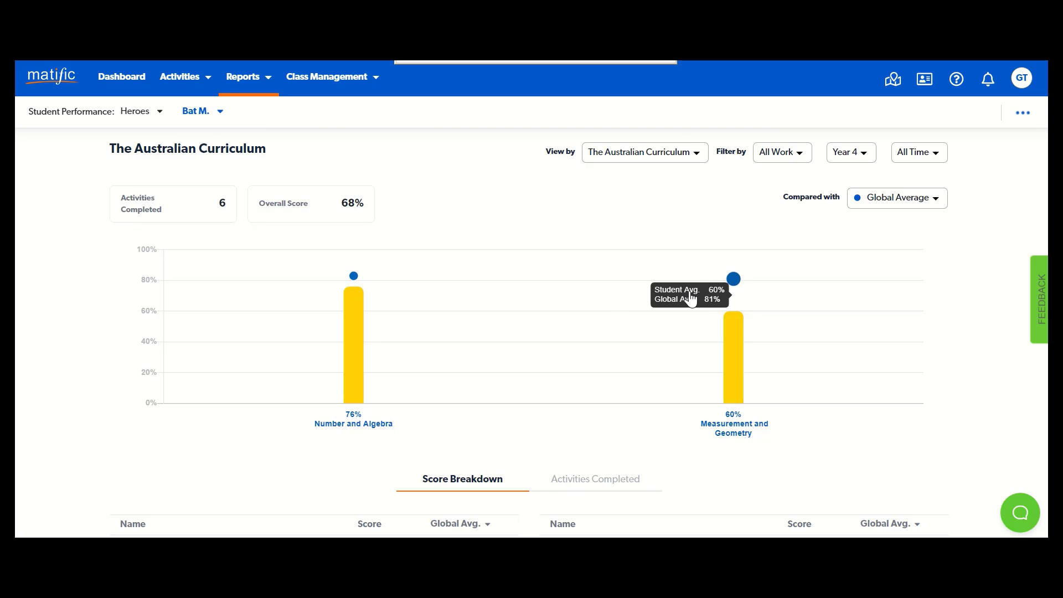
scroll(557, 299, down, 3)
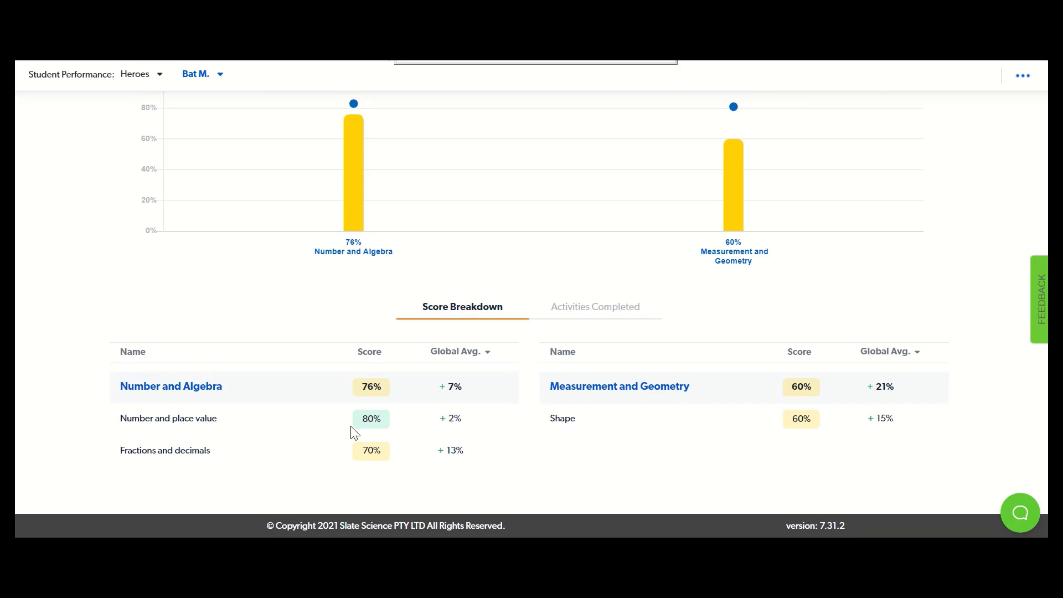
Drill into the student's Number and Algebra score breakdown and examine its curriculum outcome codes, such as ACMNA072.
click(182, 388)
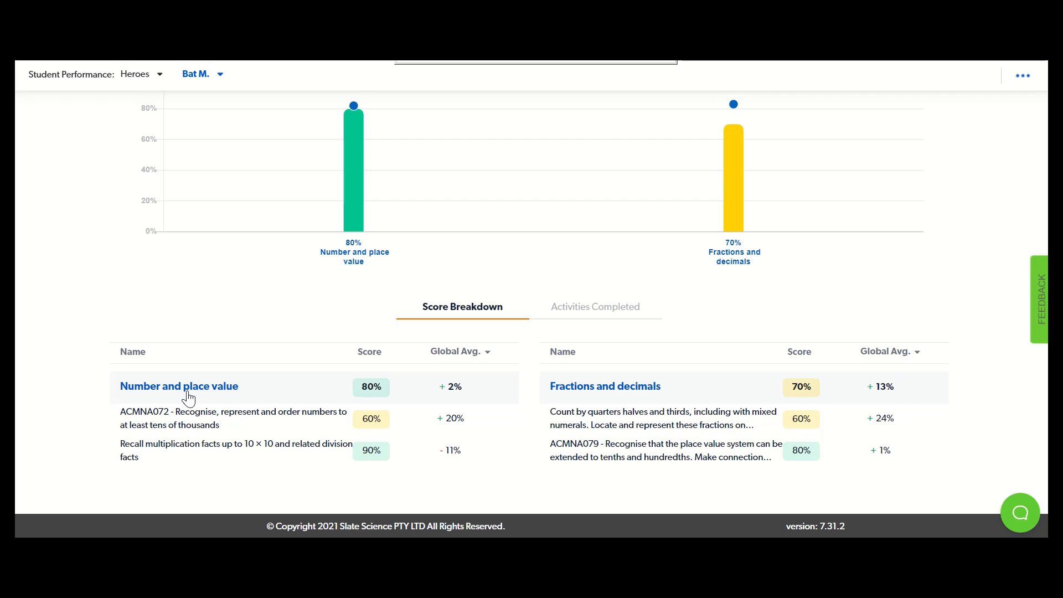
drag(172, 414, 123, 413)
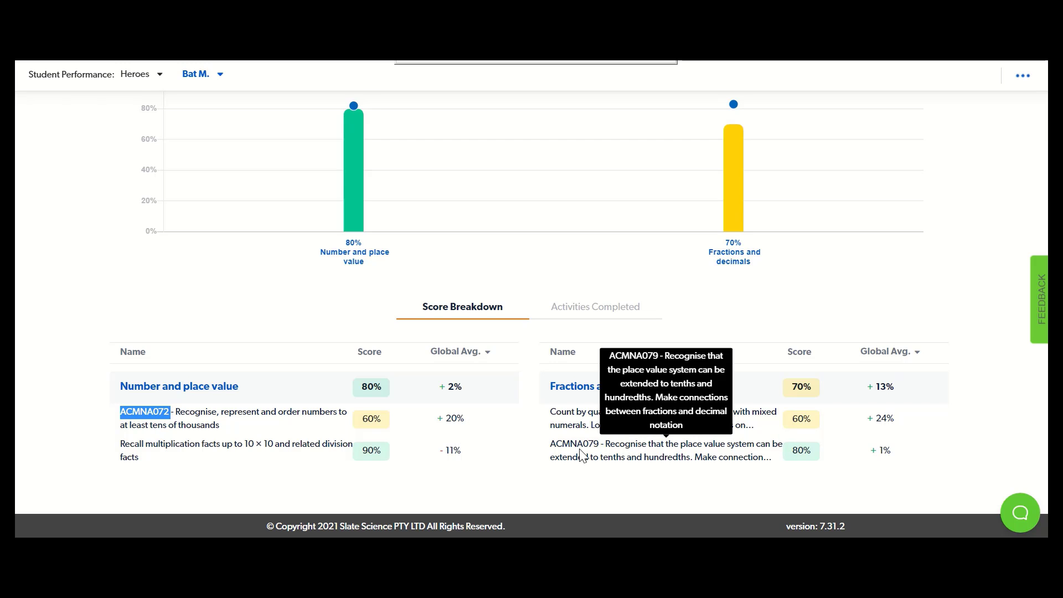
scroll(537, 436, up, 3)
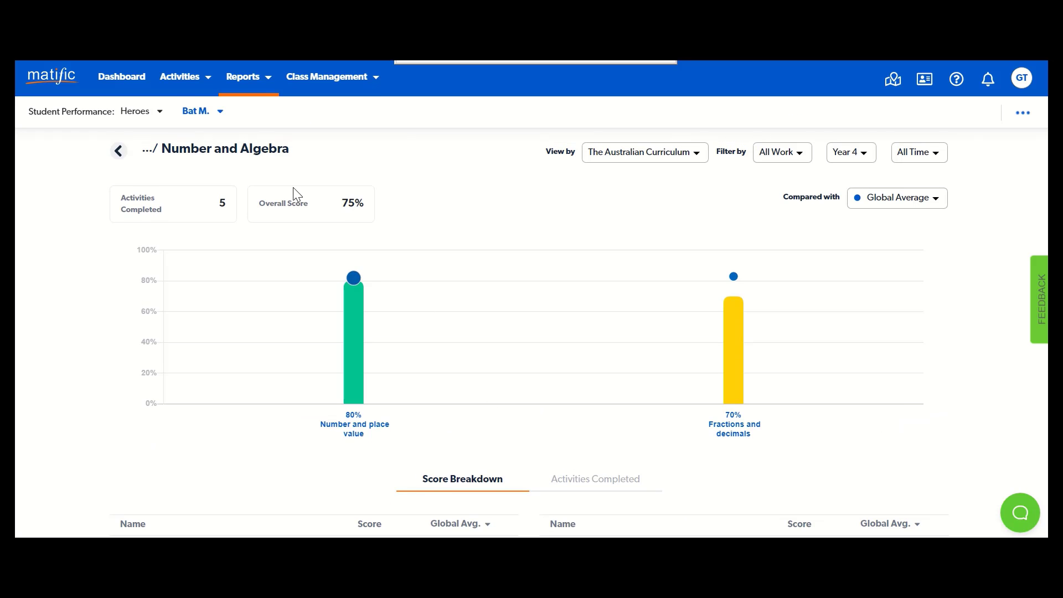
Open Scope & Sequence for the Heroes class and review the weekly plan.
click(176, 77)
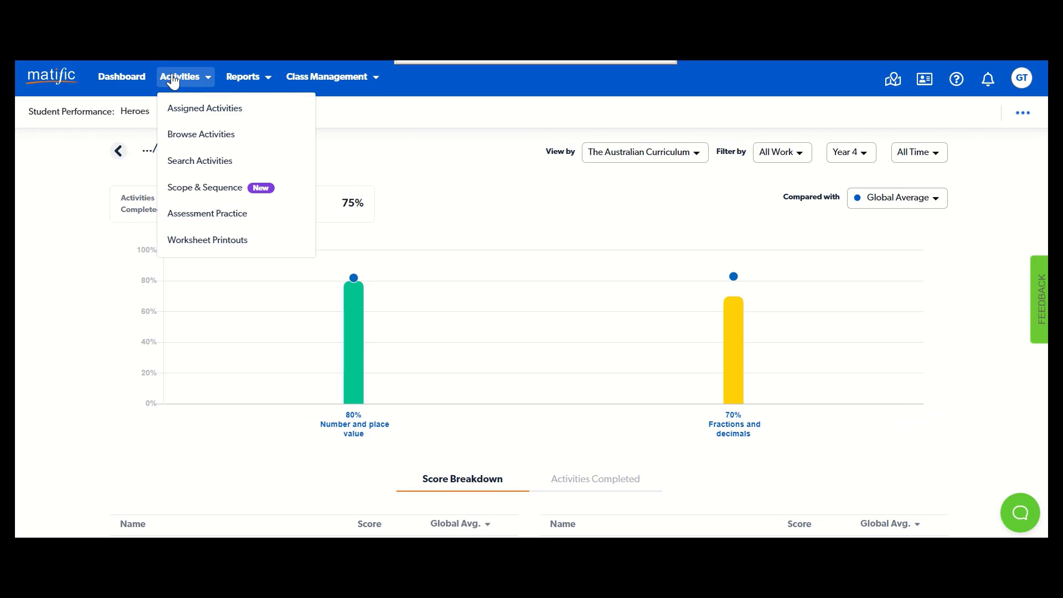
click(202, 188)
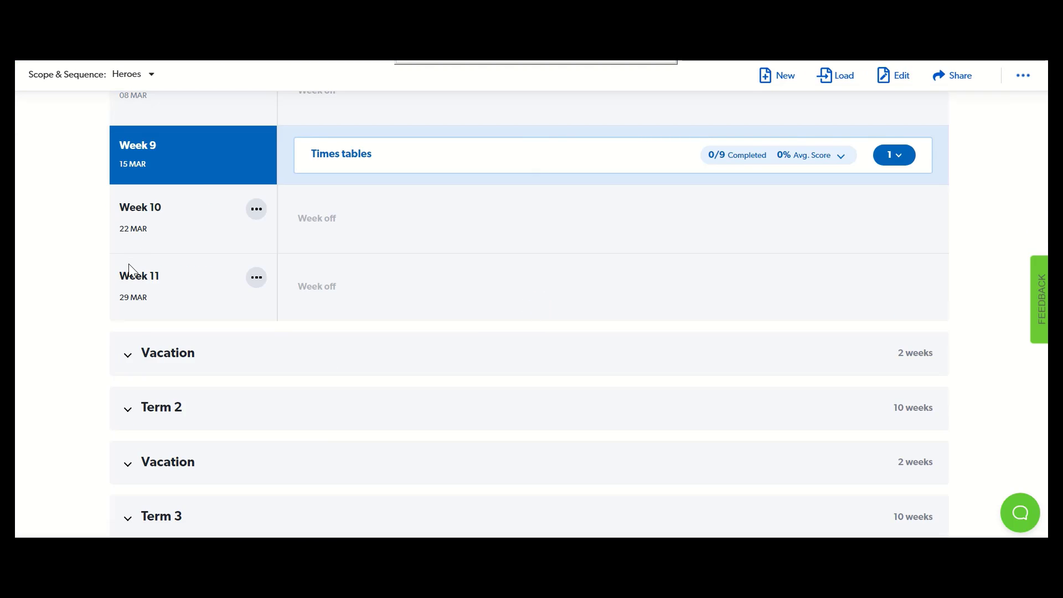
scroll(108, 271, up, 6)
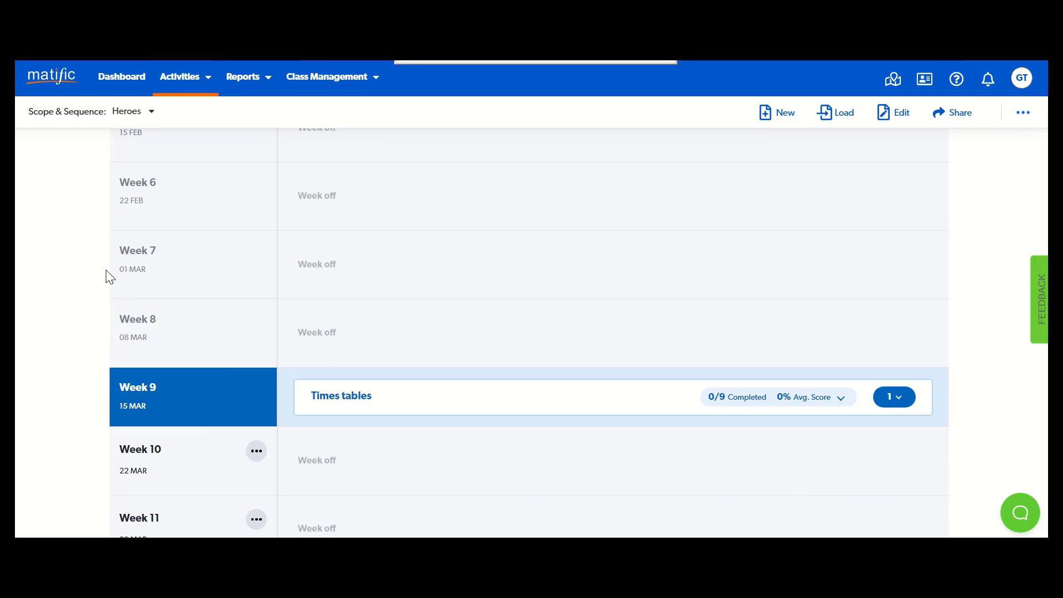
Create a new plan based on topics from the Matific Learning Sequence.
click(785, 116)
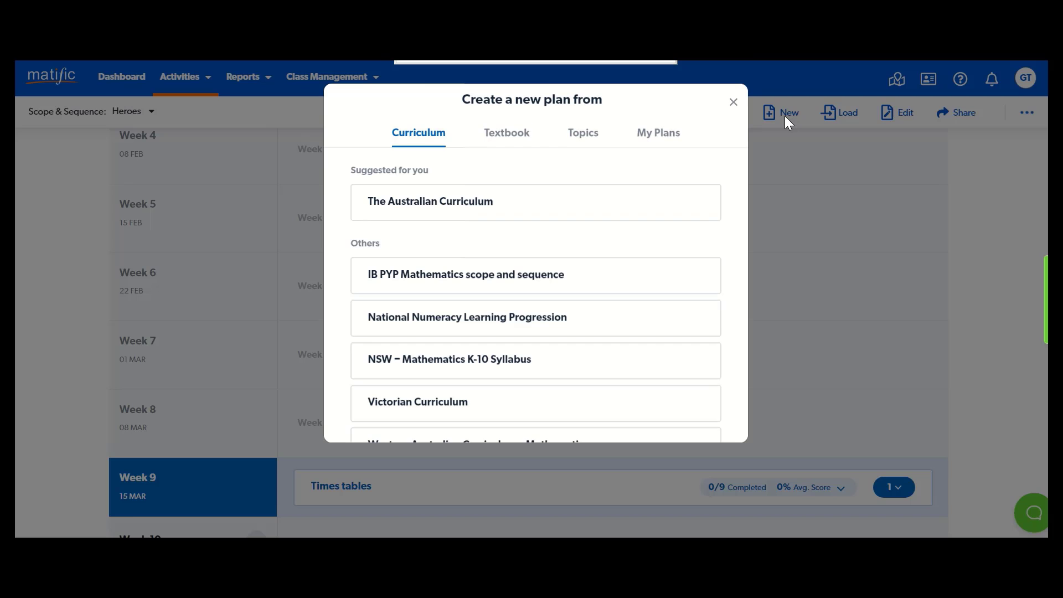
click(586, 152)
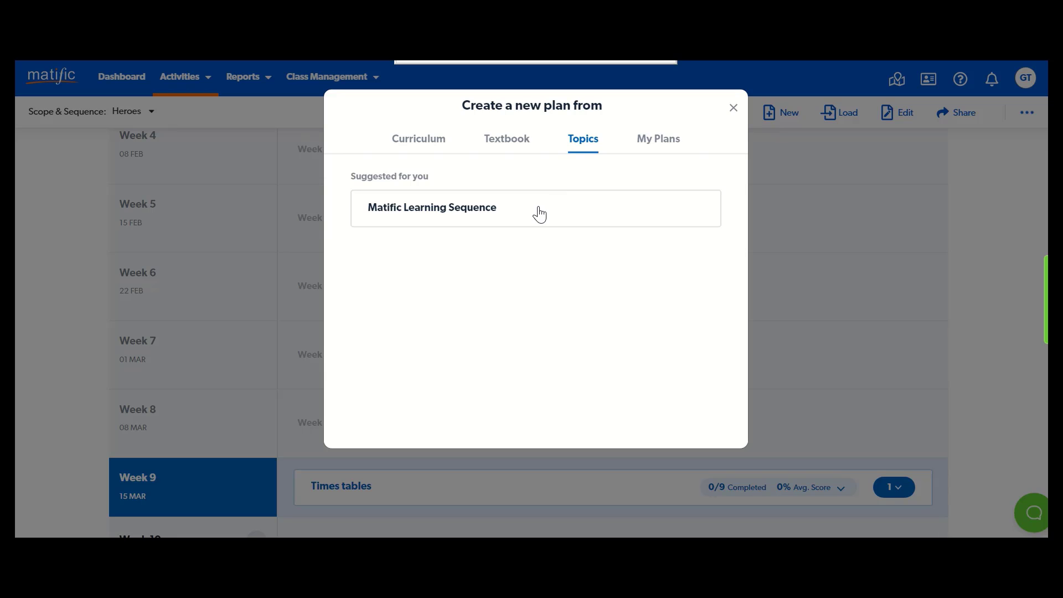
click(533, 213)
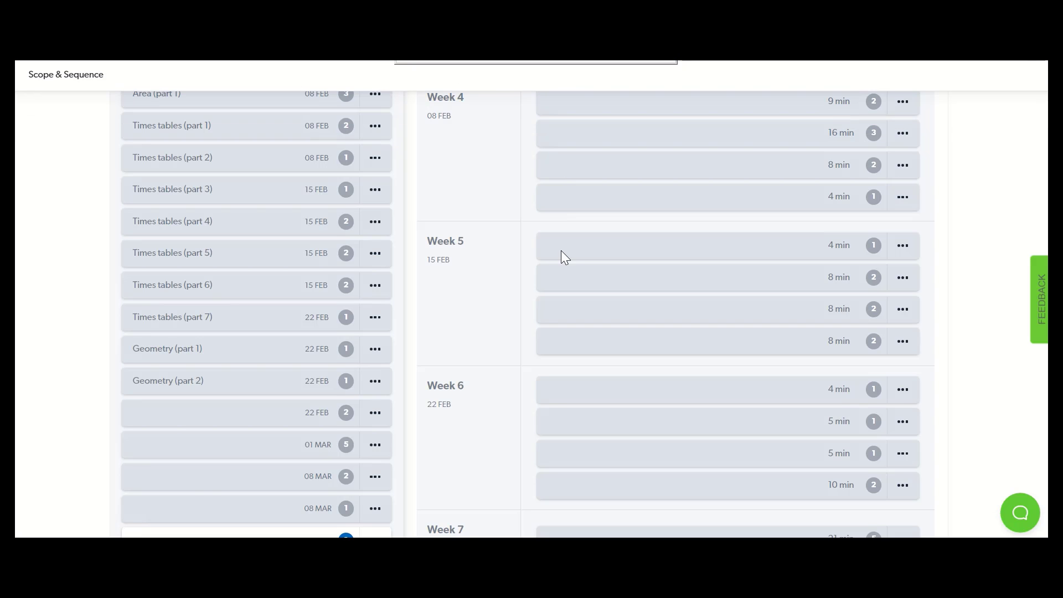
Review the weekly work in the Year 4 Matific Learning Sequence plan and unschedule all of it.
scroll(561, 250, up, 8)
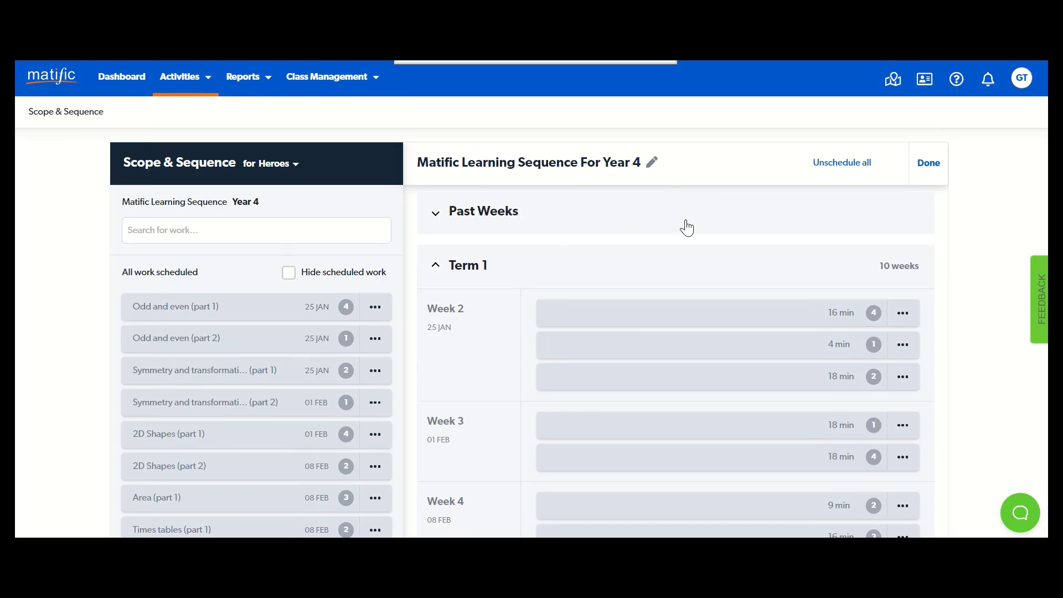
scroll(741, 360, down, 15)
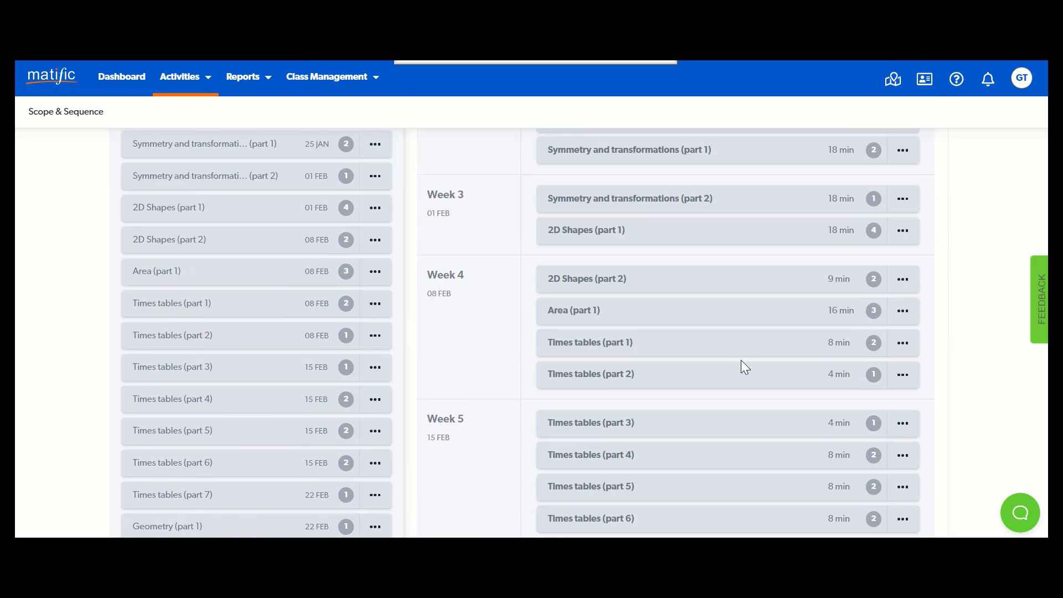
scroll(740, 360, up, 5)
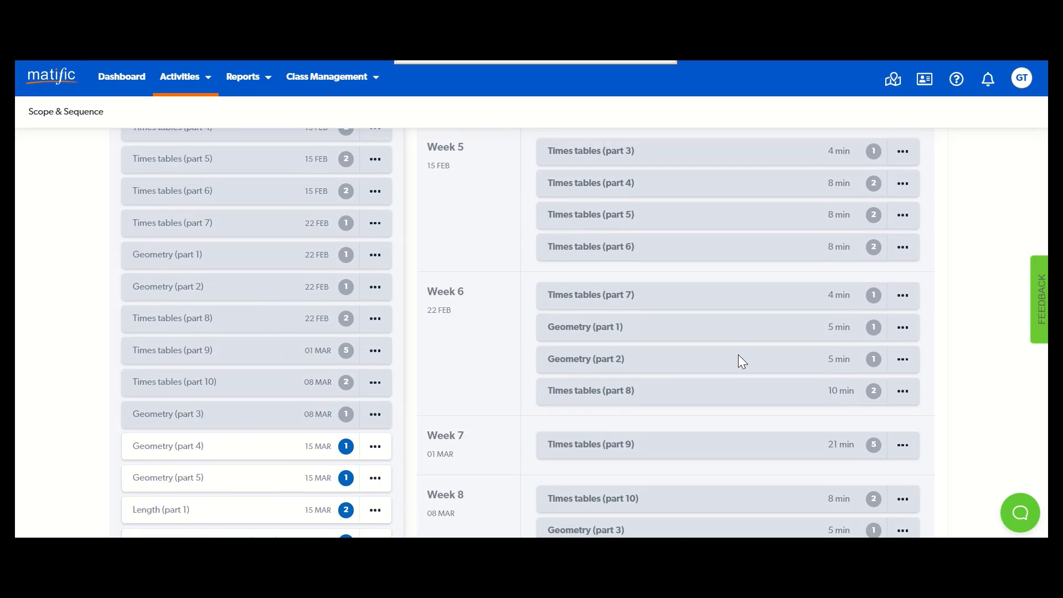
scroll(739, 361, down, 4)
scroll(740, 361, up, 6)
scroll(738, 354, up, 8)
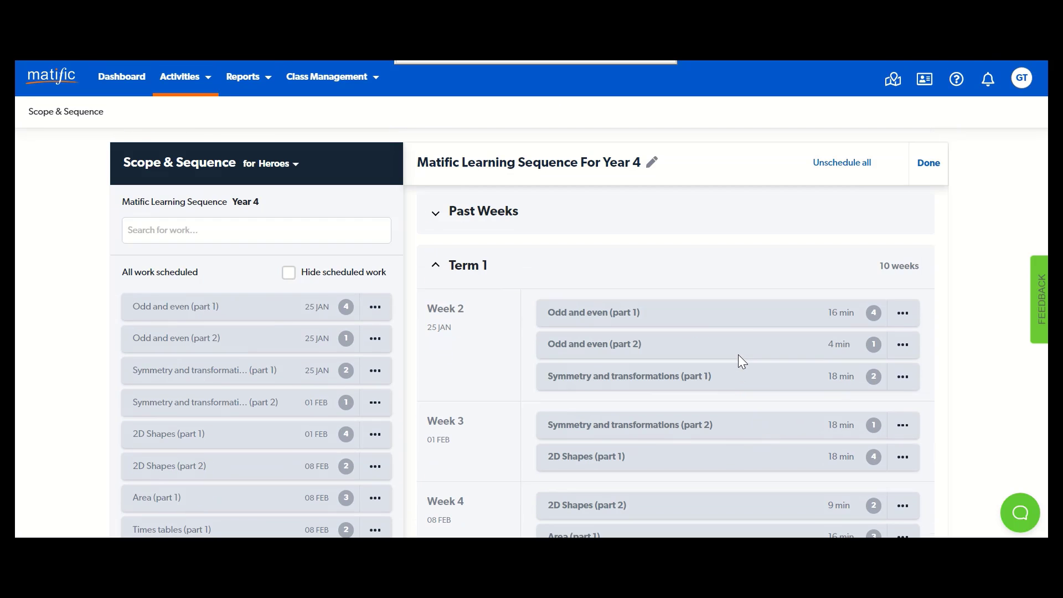
click(854, 166)
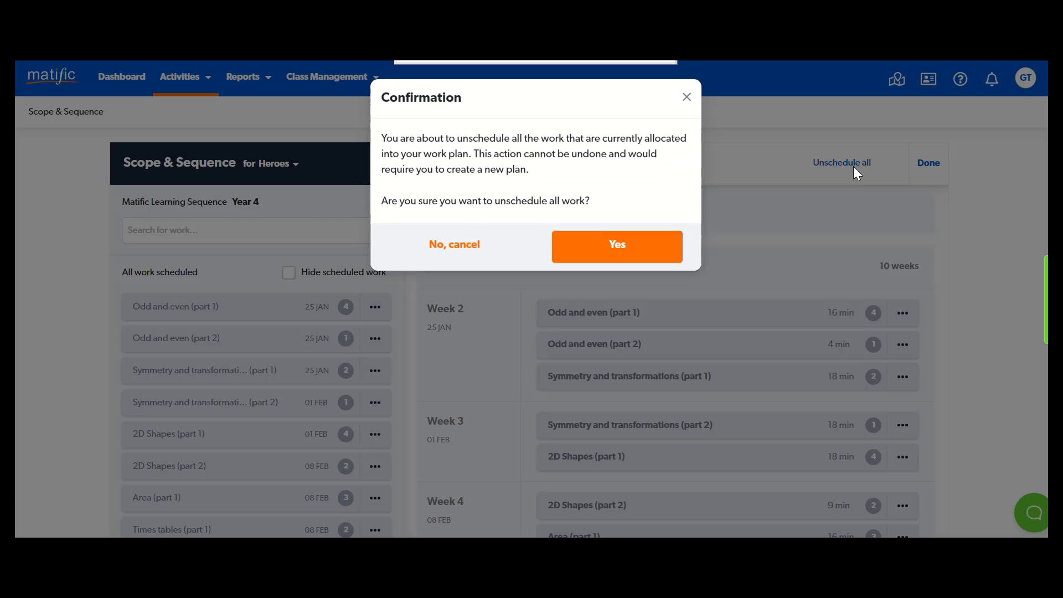
click(668, 248)
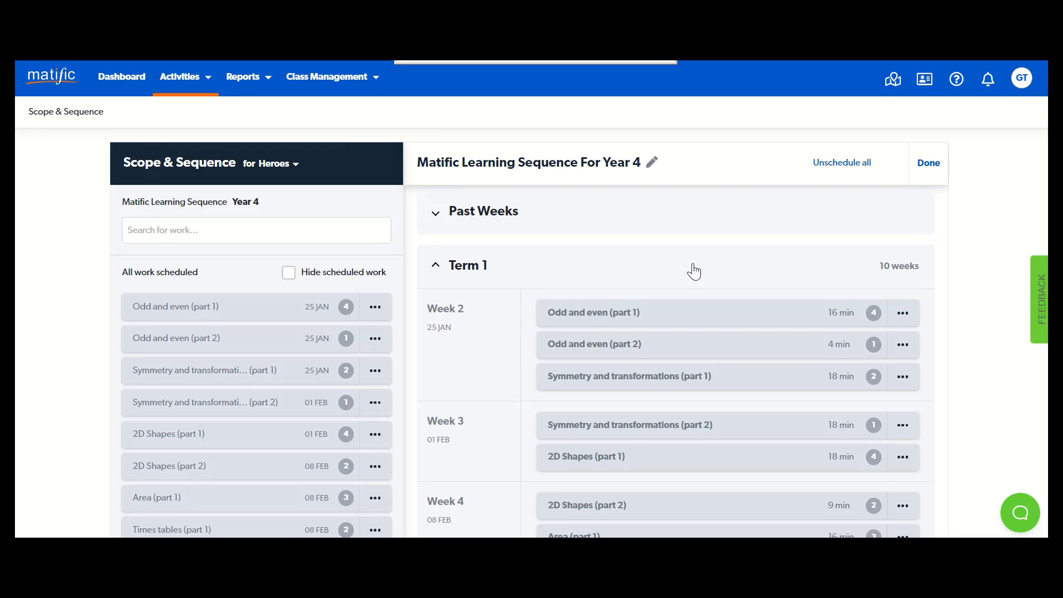
Schedule the one-activity Times tables work listed above Creation in Week 9 (15 MAR) and finish editing the plan.
scroll(692, 272, down, 7)
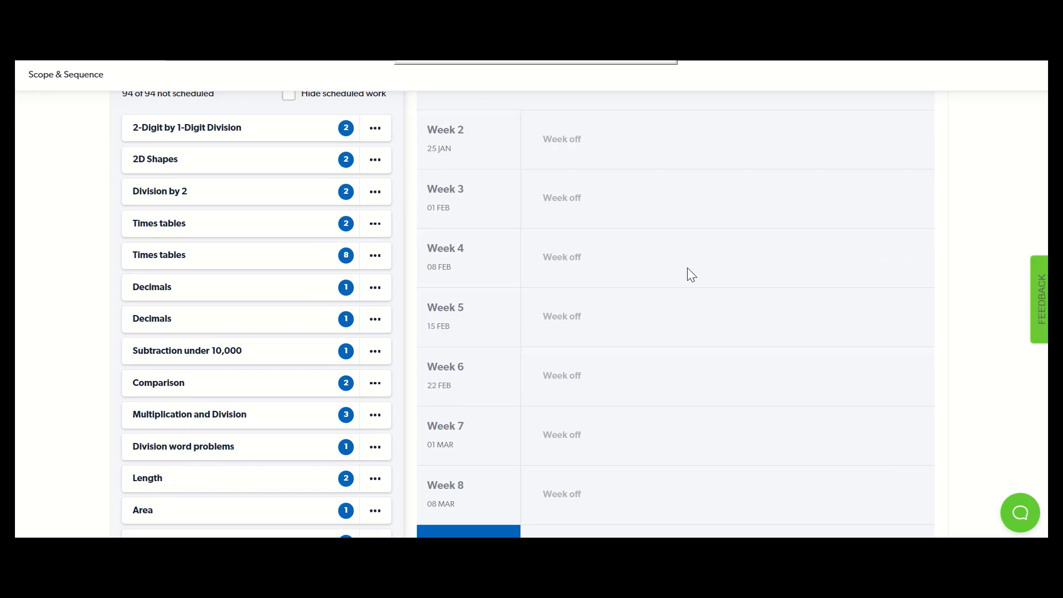
scroll(609, 204, down, 3)
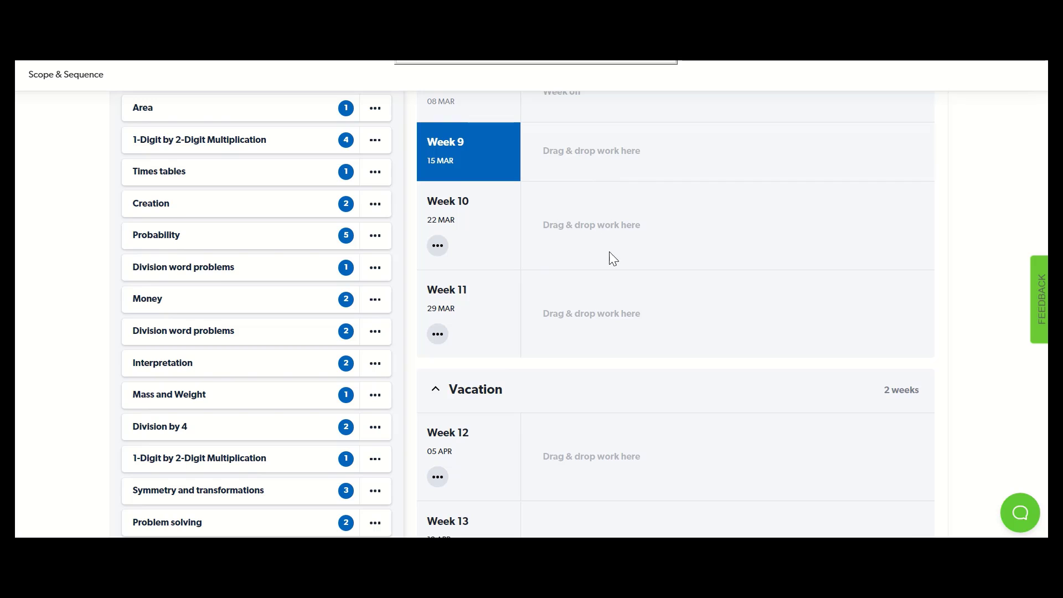
drag(180, 179, 634, 158)
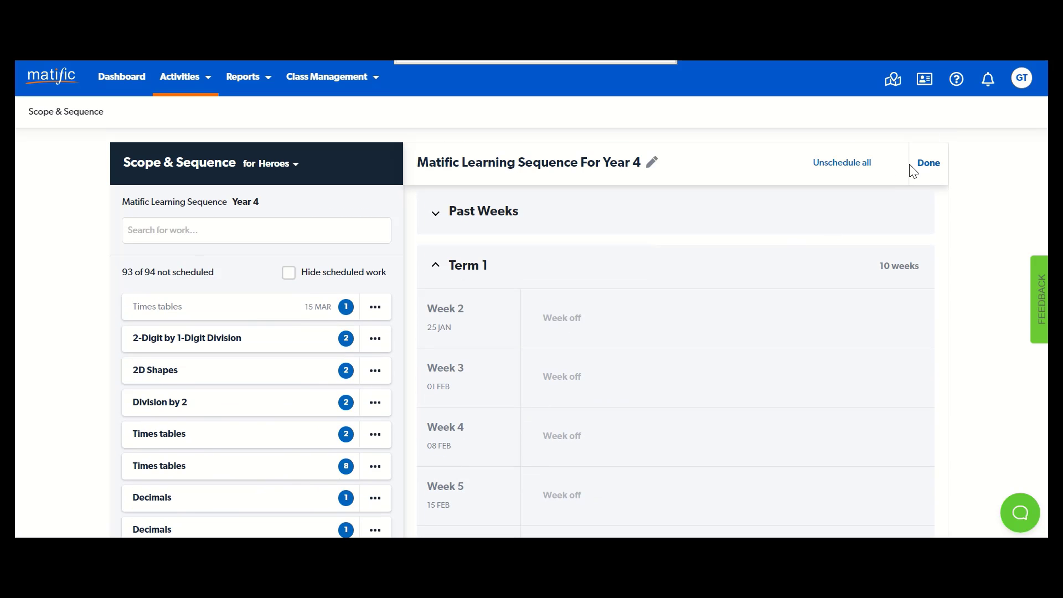
click(926, 162)
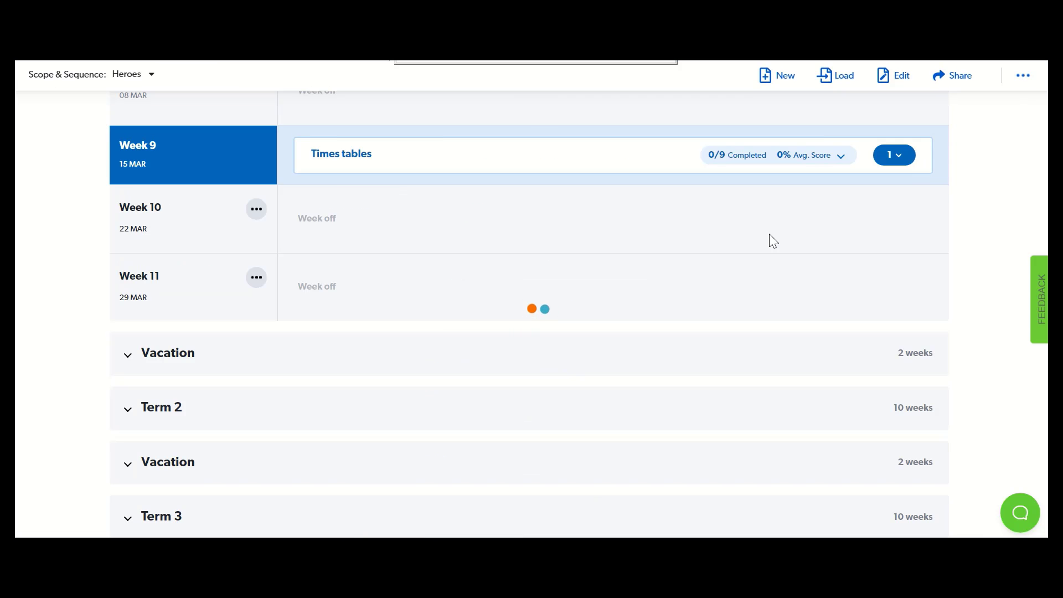
View the plan-code sharing options for the current and other plans, and close them without copying a code.
scroll(774, 241, up, 10)
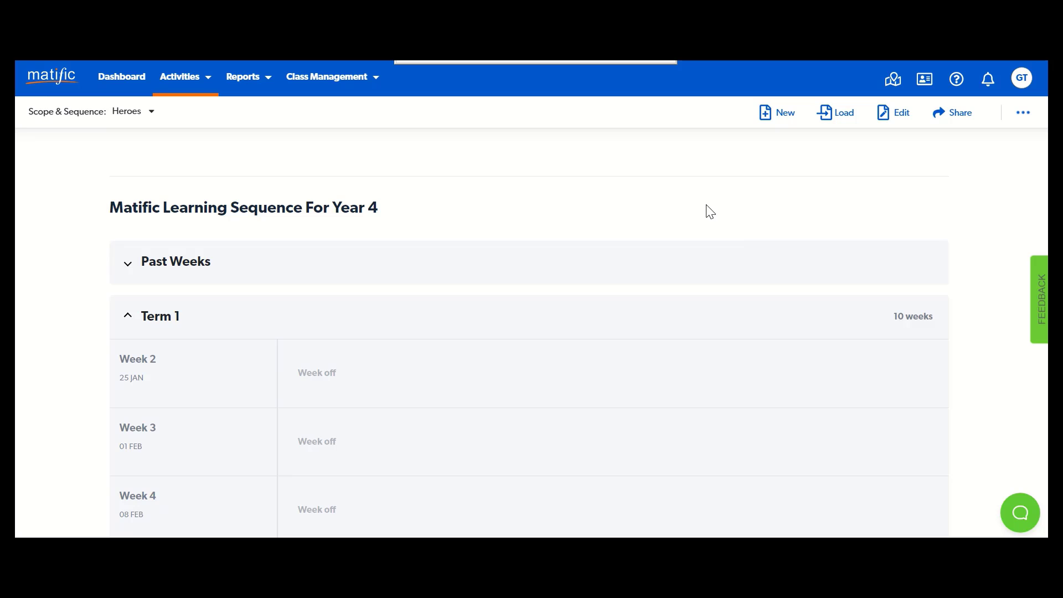
click(962, 116)
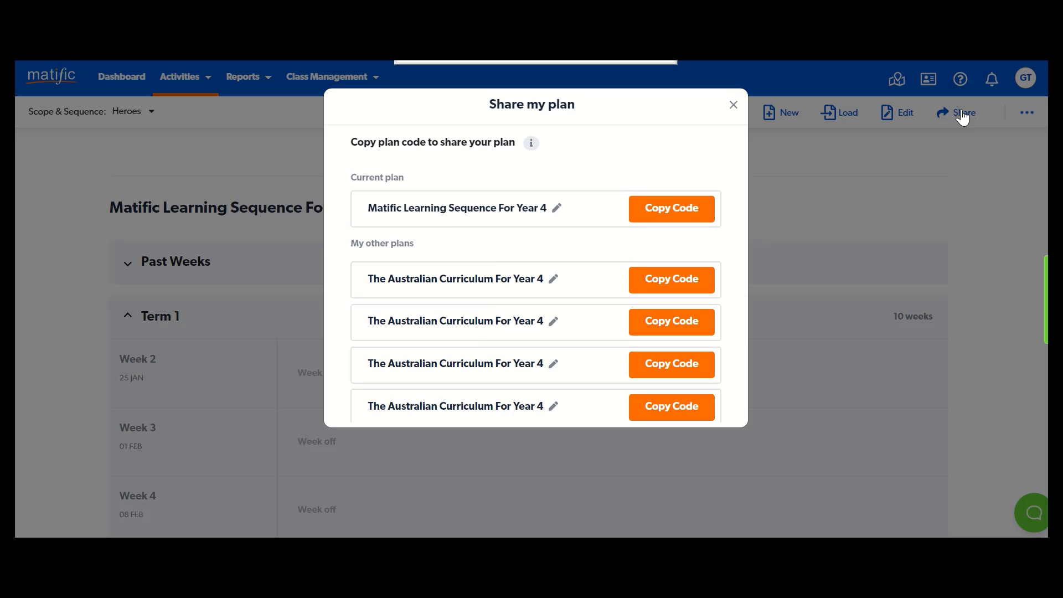
click(734, 106)
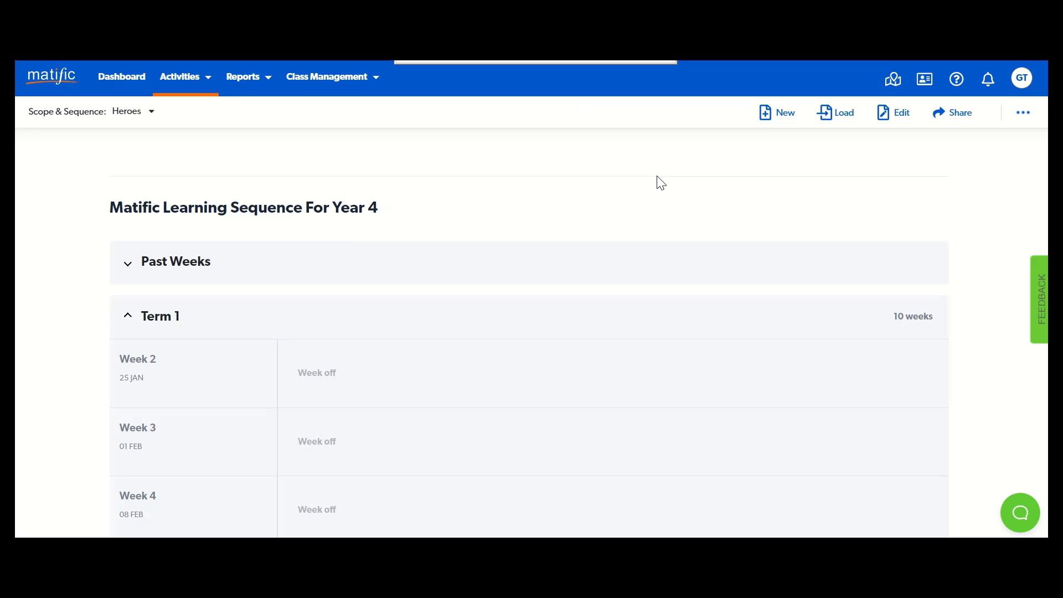